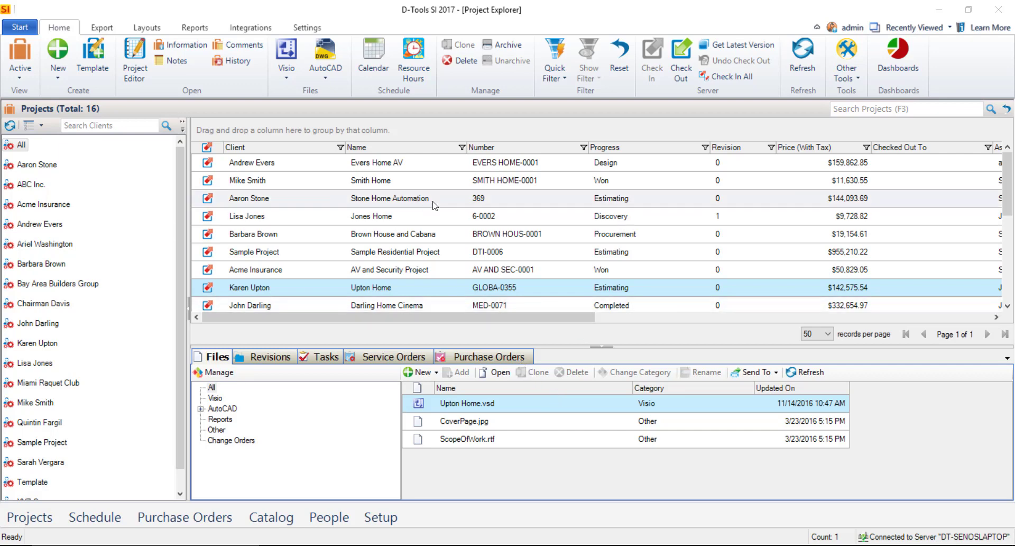
# Check out and open the Visio drawing Evers Home AV-1.vsdx from the Evers Home AV project.
pyautogui.click(428, 162)
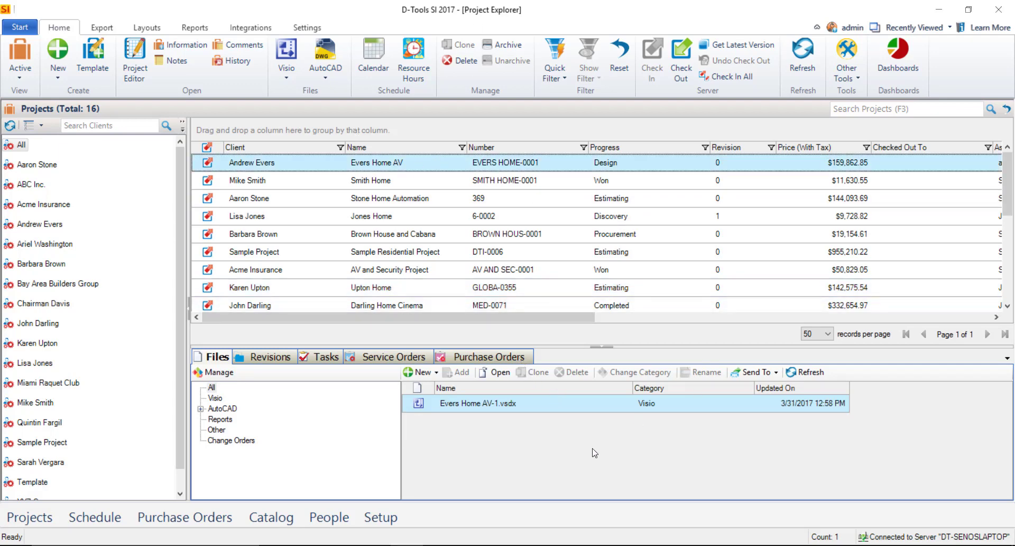
pyautogui.doubleClick(468, 405)
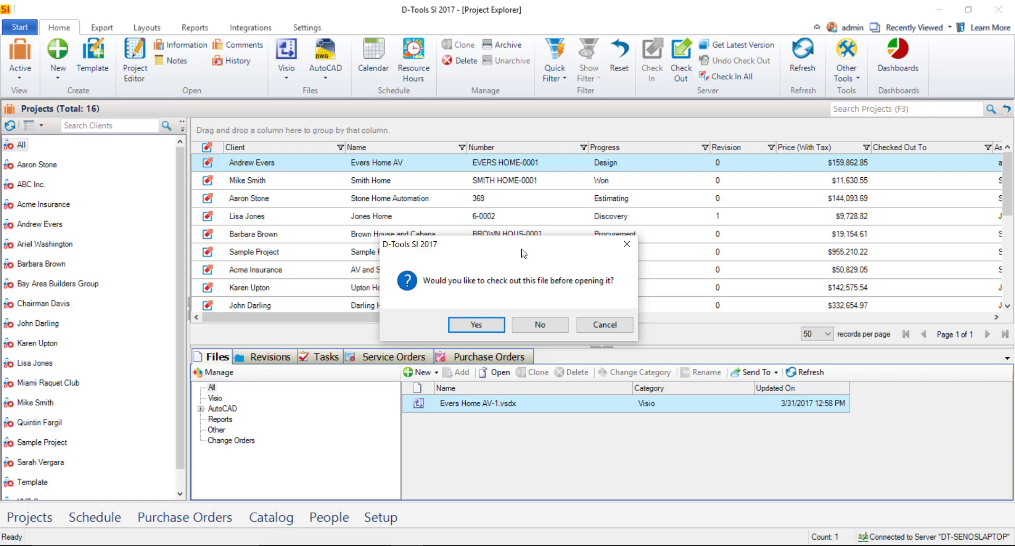
pyautogui.click(476, 324)
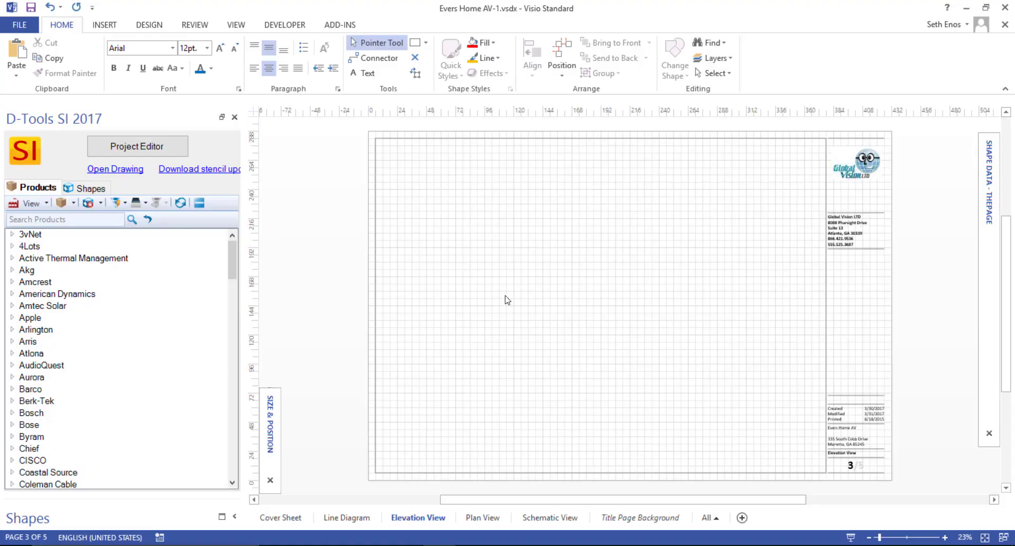
# Open the Project Editor for the drawing and collapse all location groups in its item list.
pyautogui.click(152, 148)
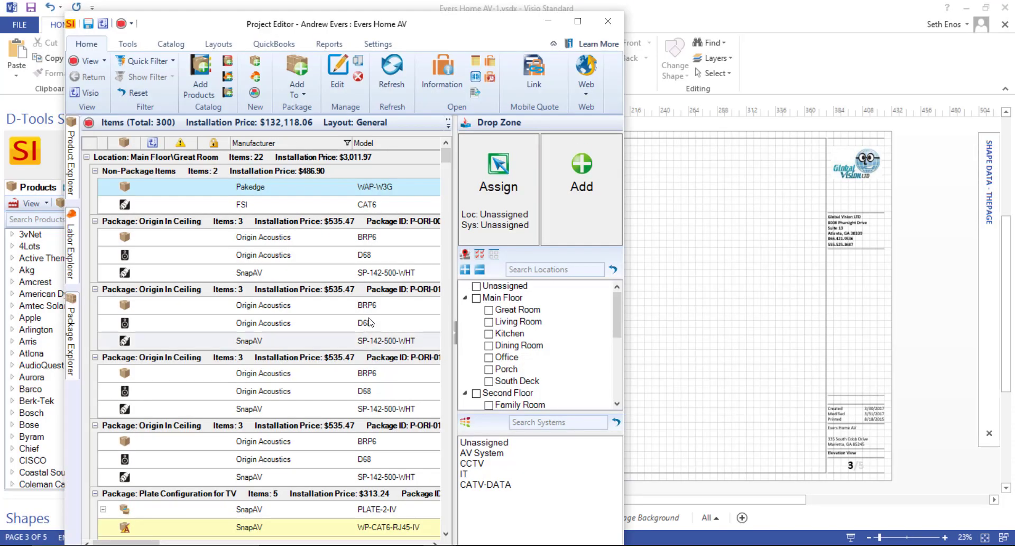
pyautogui.press('Down')
pyautogui.press('Down')
pyautogui.press('Down')
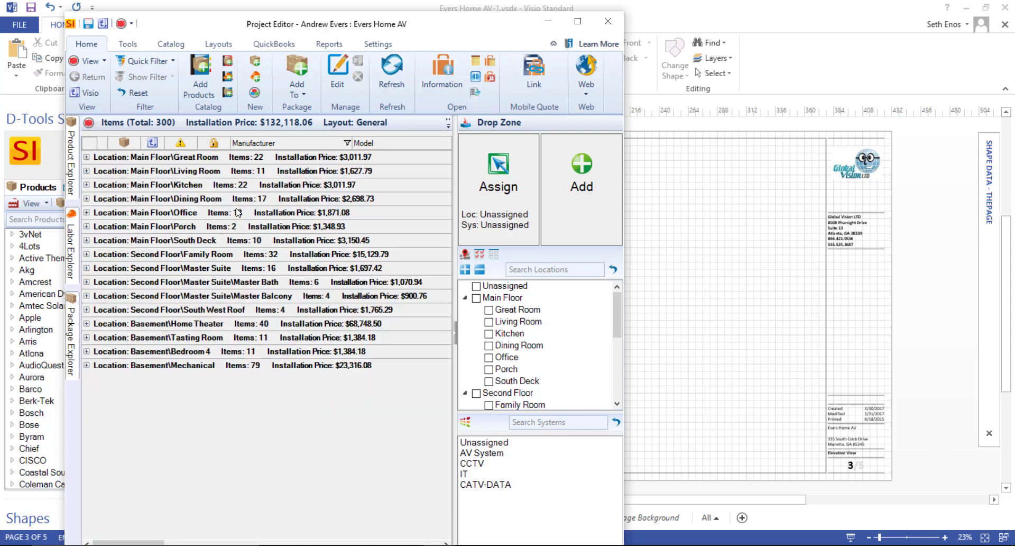
pyautogui.rightClick(225, 179)
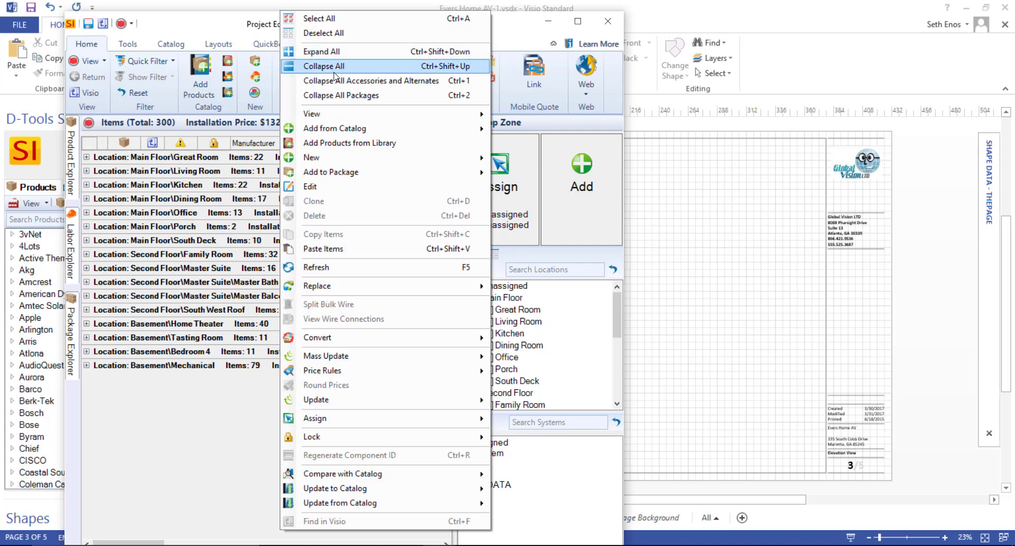
pyautogui.click(108, 500)
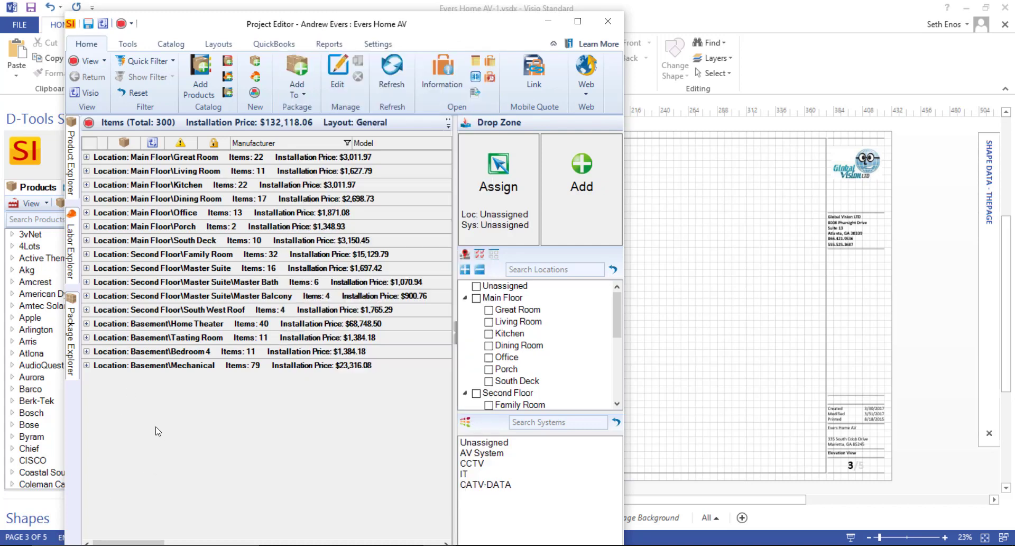
# Place the Middle Atlantic WRK-40-32LRD rack from the Basement\Mechanical non-package items onto the Elevation View page.
pyautogui.click(86, 365)
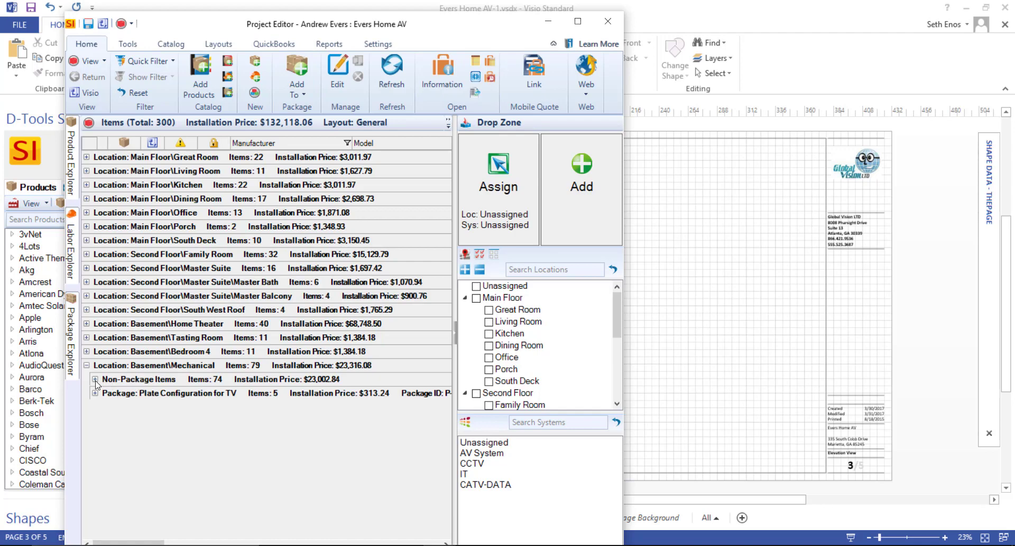
pyautogui.click(95, 379)
pyautogui.scroll(-5, 279, 364)
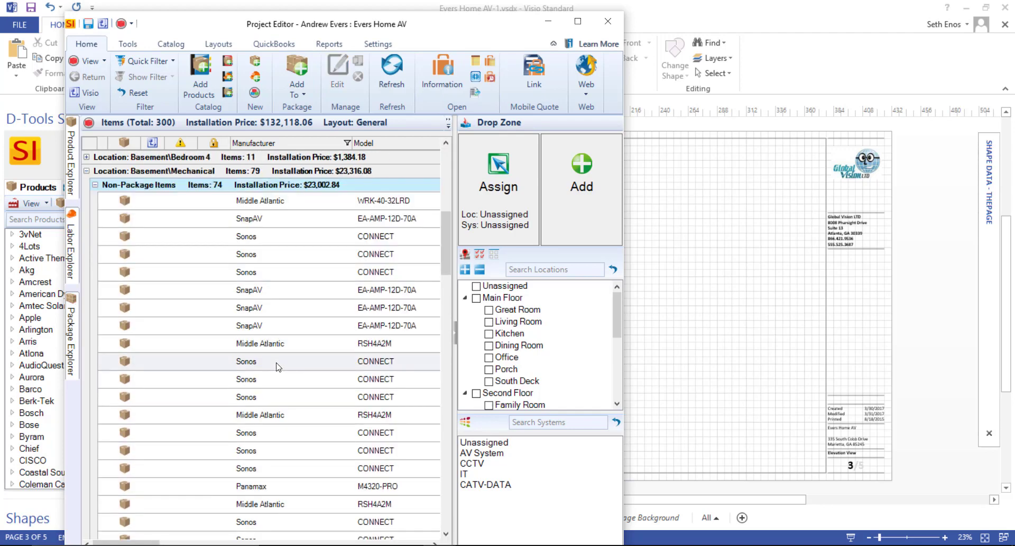
pyautogui.scroll(-3, 267, 296)
pyautogui.scroll(6, 268, 317)
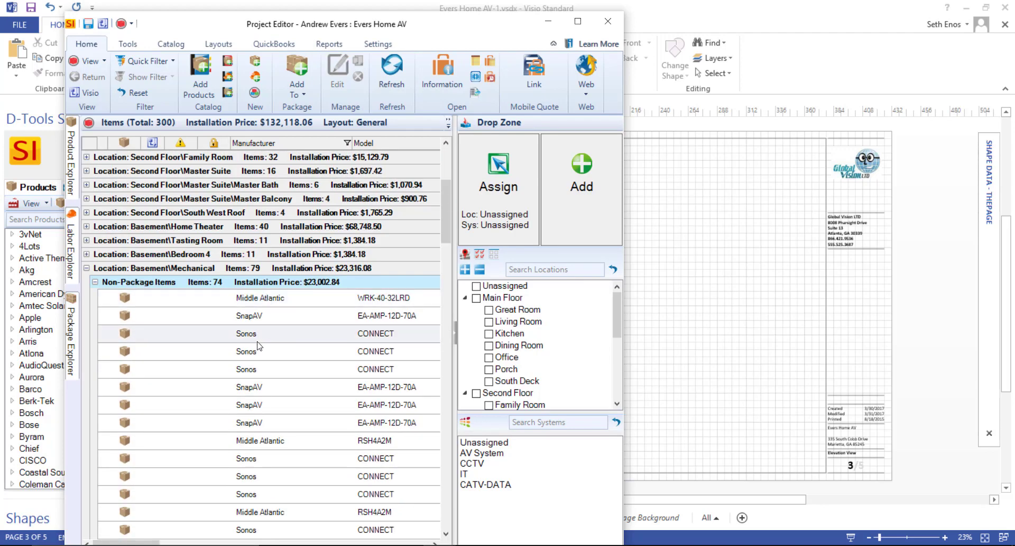
pyautogui.click(233, 300)
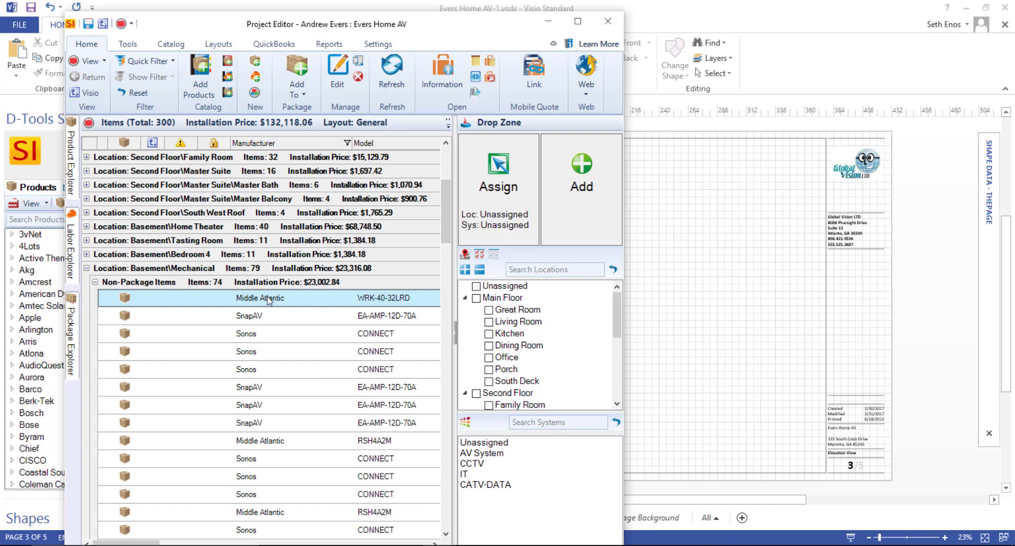
pyautogui.moveTo(677, 264); pyautogui.dragTo(675, 263)
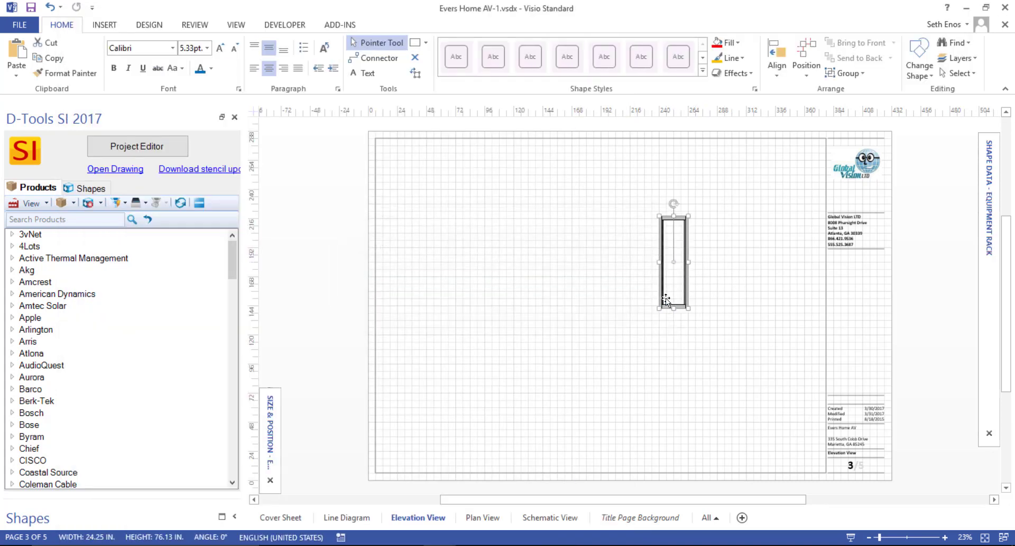
# Add the Integra DTR-70.6 and Sony BDP-S2000ES from the project items to the Elevation View page beside the rack.
pyautogui.click(133, 148)
pyautogui.scroll(-5, 346, 452)
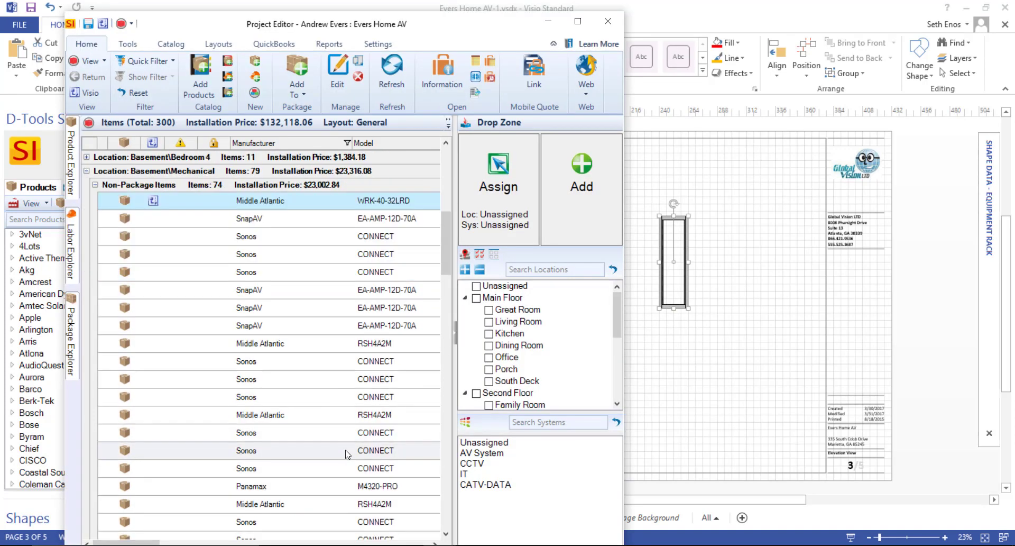
pyautogui.click(337, 462)
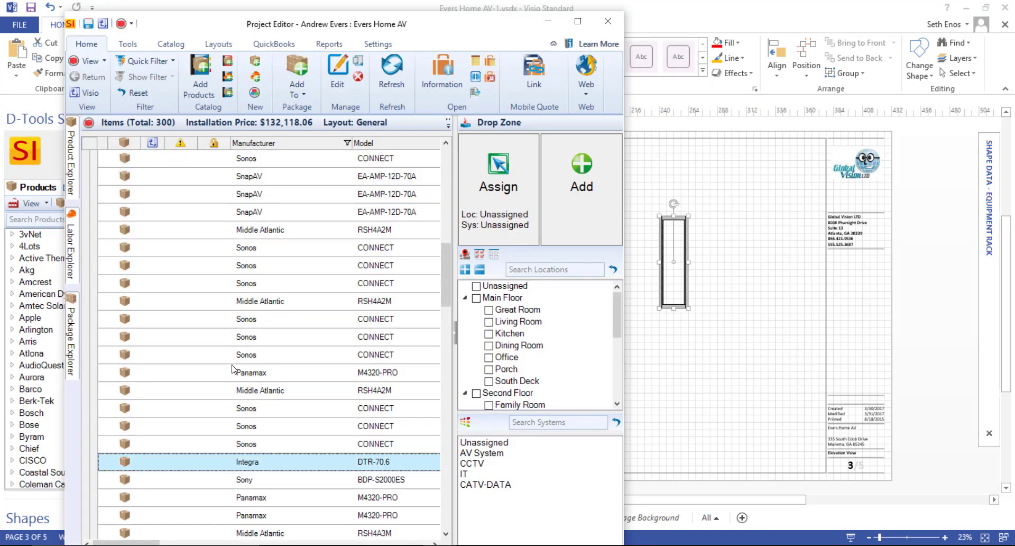
pyautogui.hotkey('shift', 'Down')
pyautogui.moveTo(259, 467); pyautogui.dragTo(666, 369)
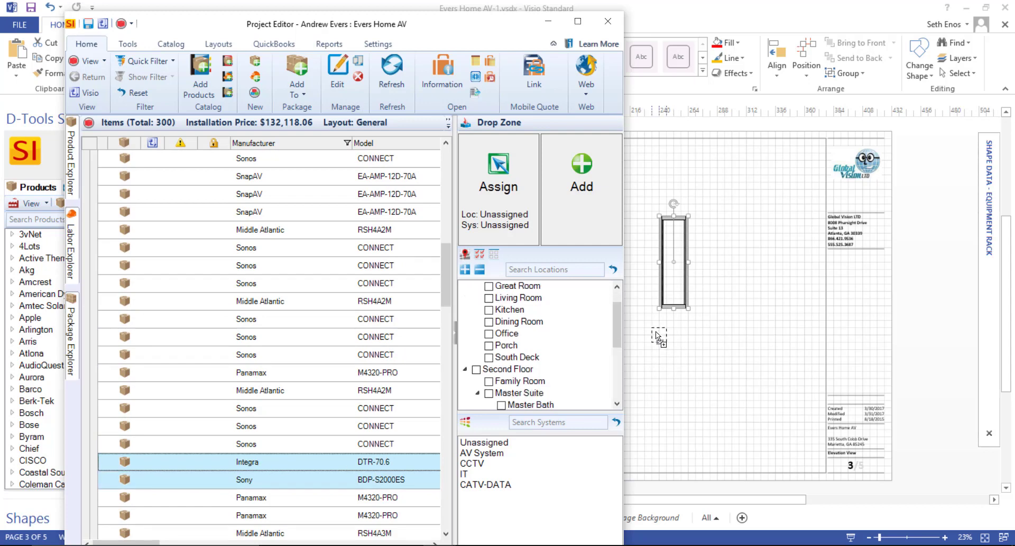
pyautogui.moveTo(656, 331); pyautogui.dragTo(633, 242)
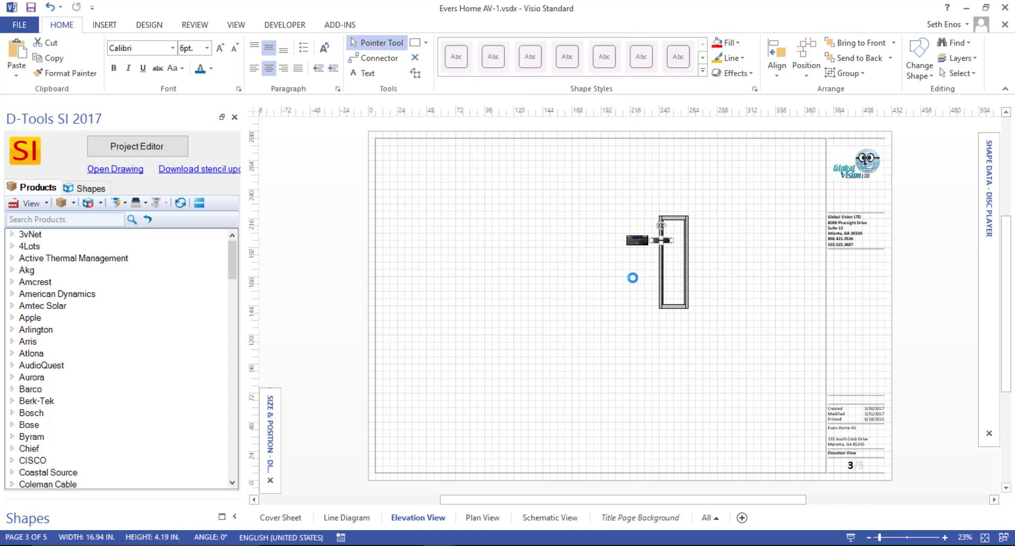
# Move the Sony BDP-S2000ES disc player out of the rack to just below the Integra DTR-70.6 receiver.
pyautogui.moveTo(605, 199); pyautogui.dragTo(730, 333)
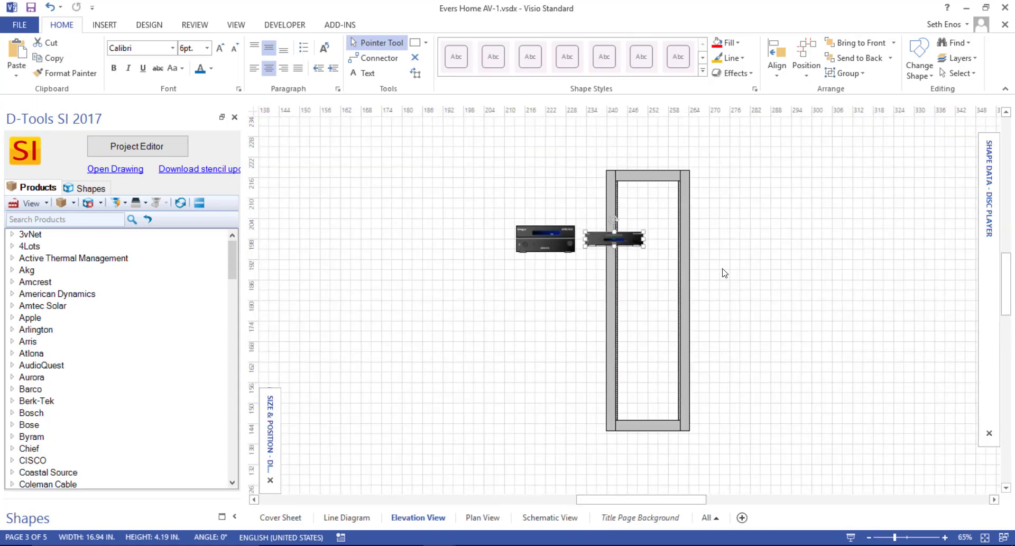
pyautogui.moveTo(604, 242); pyautogui.dragTo(537, 278)
pyautogui.moveTo(492, 155); pyautogui.dragTo(704, 341)
pyautogui.scroll(5, 541, 358)
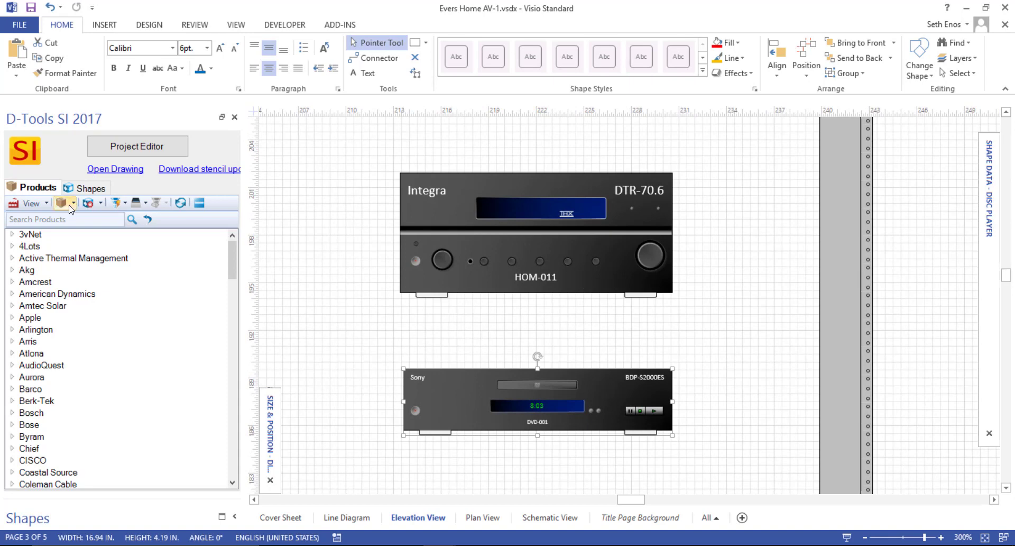
# Browse the D-Tools Elevation Shapes collection down to the Elevation Plain and Equipment Rack shapes.
pyautogui.click(89, 188)
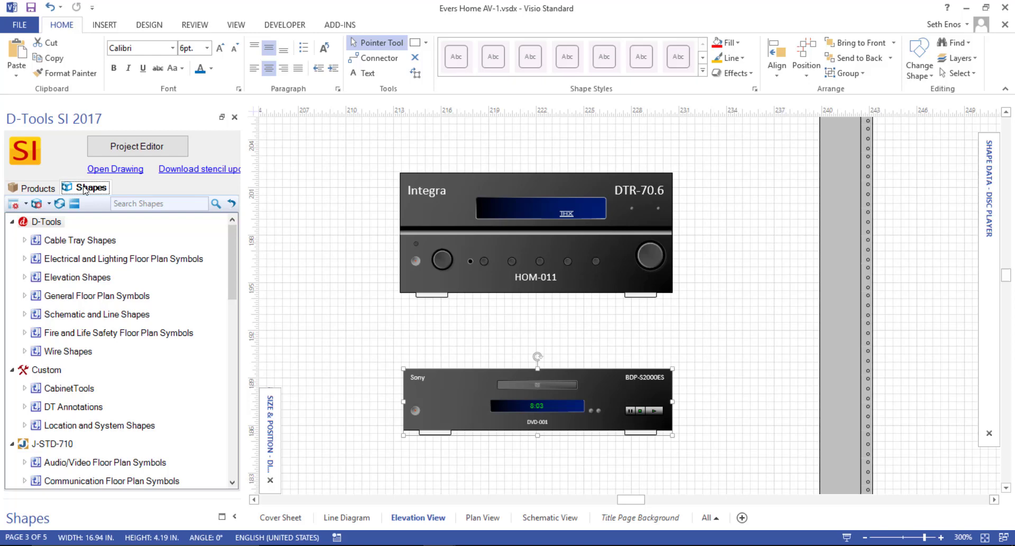
pyautogui.click(92, 279)
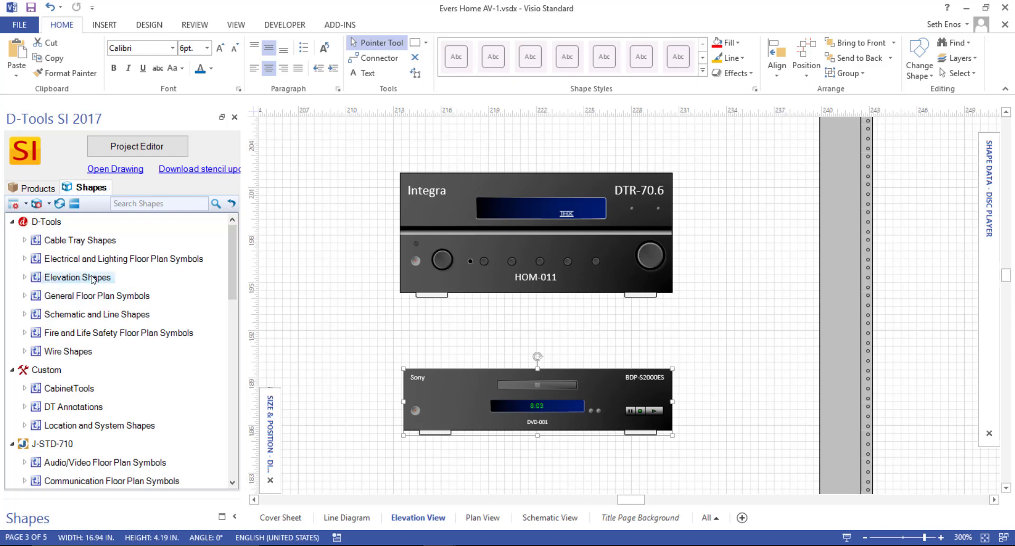
pyautogui.click(25, 276)
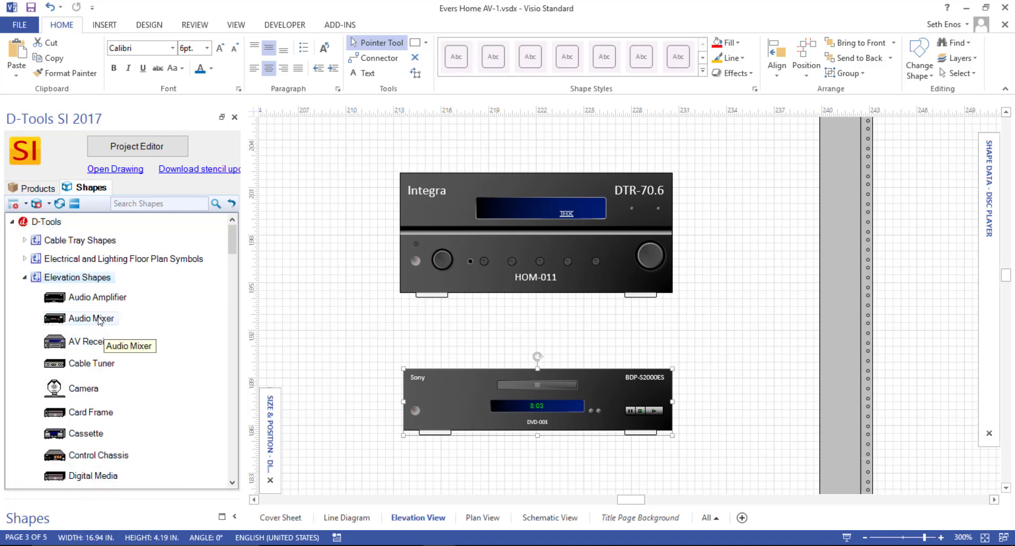
pyautogui.scroll(-1, 95, 350)
pyautogui.scroll(-4, 95, 352)
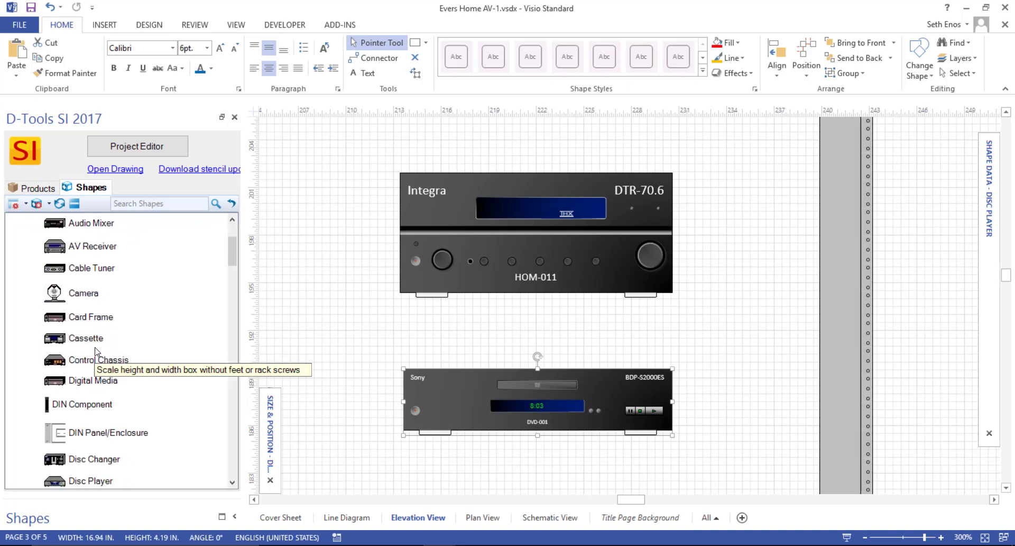
pyautogui.scroll(-1, 98, 357)
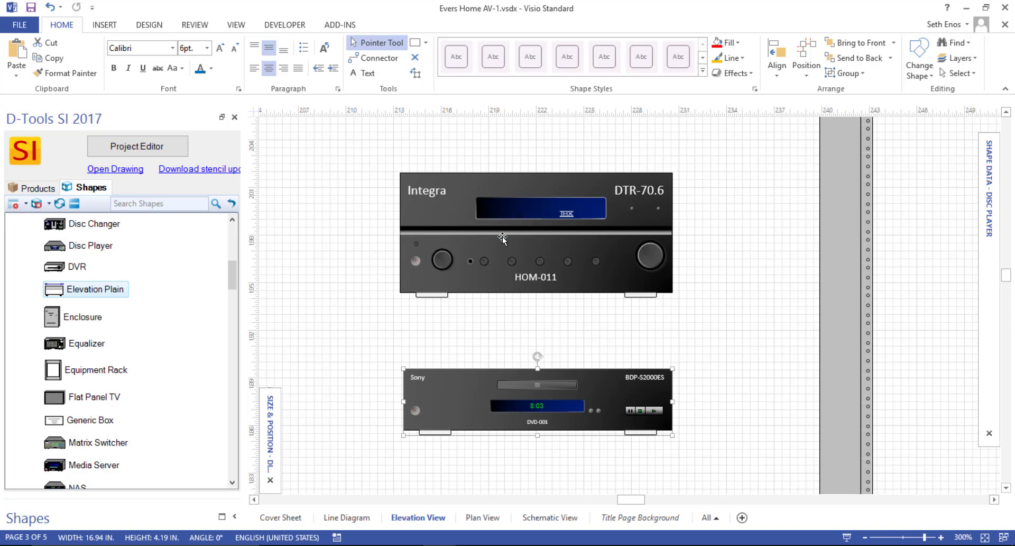
# Review the dimensions in the Integra DTR-70.6 receiver's product specifications, then save and close its record.
pyautogui.doubleClick(428, 183)
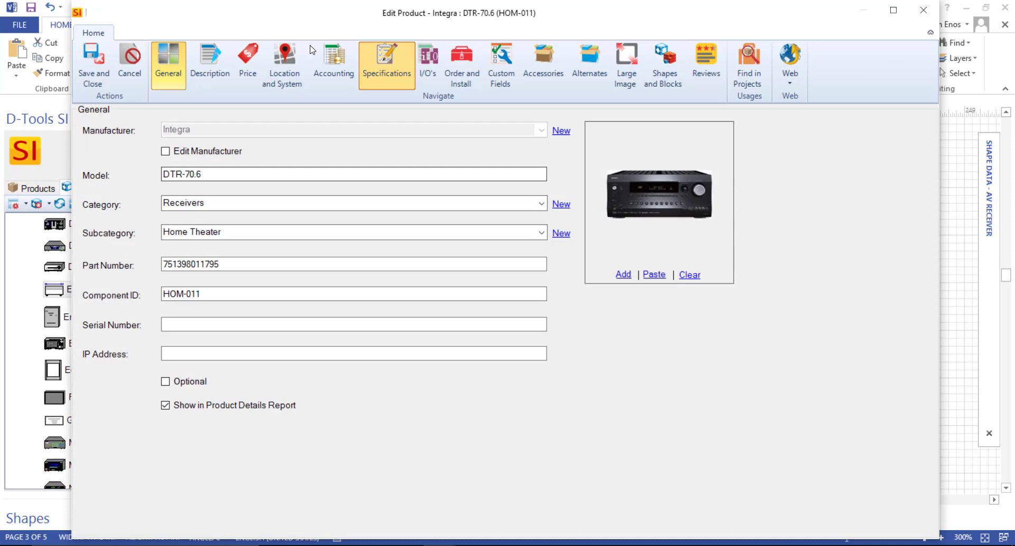
pyautogui.click(387, 63)
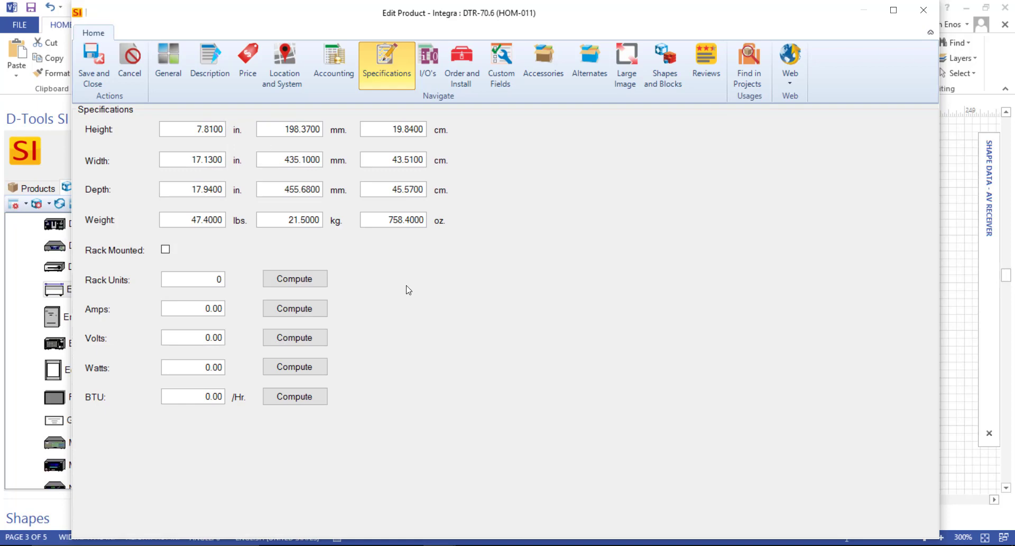
pyautogui.click(92, 62)
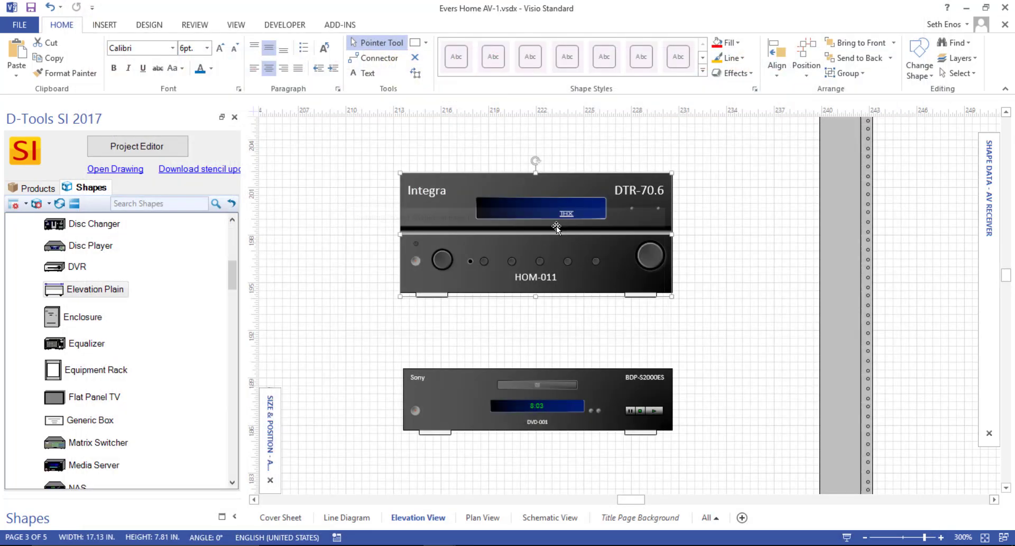
pyautogui.click(700, 249)
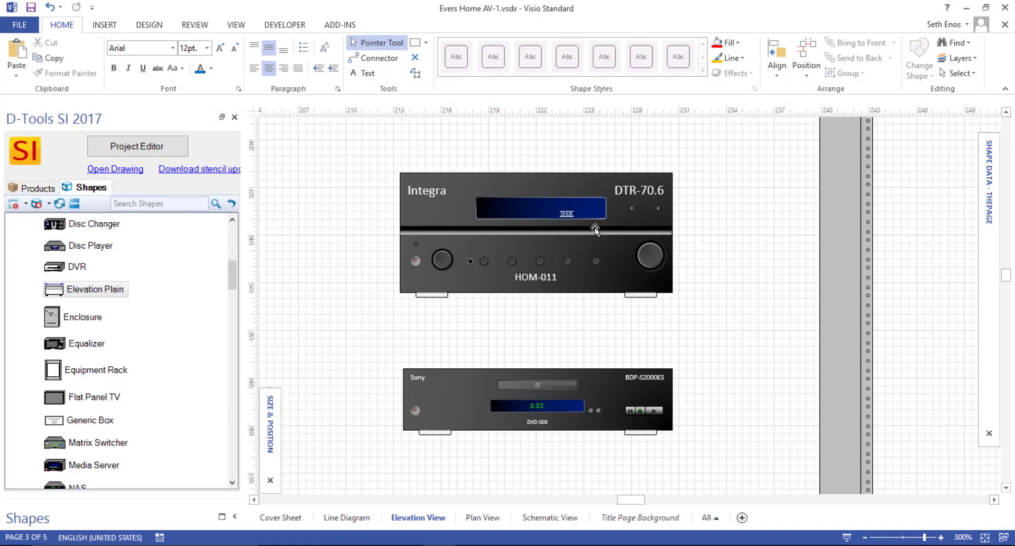
# Check the drawing scale in the Elevation View page's setup and leave without changing it.
pyautogui.click(474, 183)
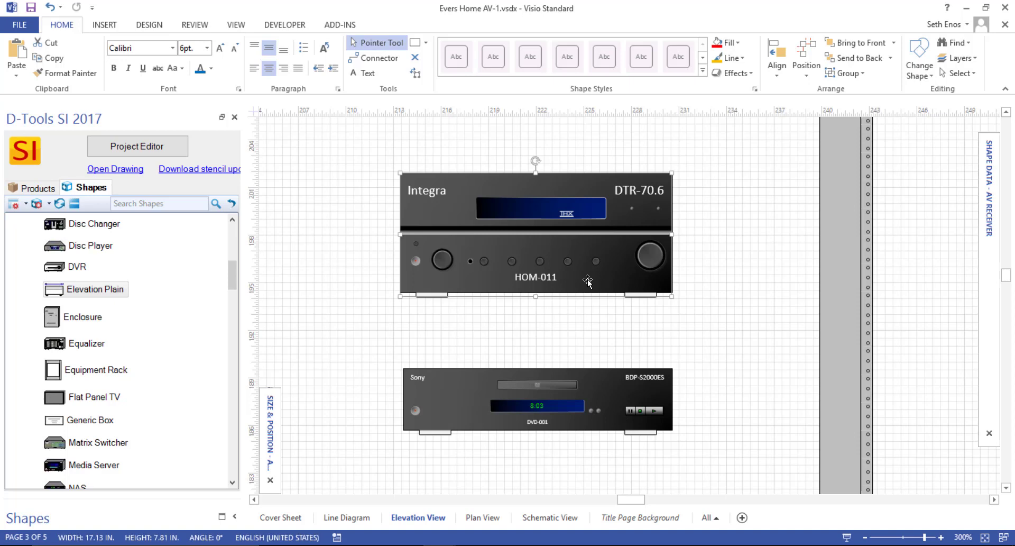
pyautogui.hotkey('ctrl', 'shift', 'w')
pyautogui.click(477, 231)
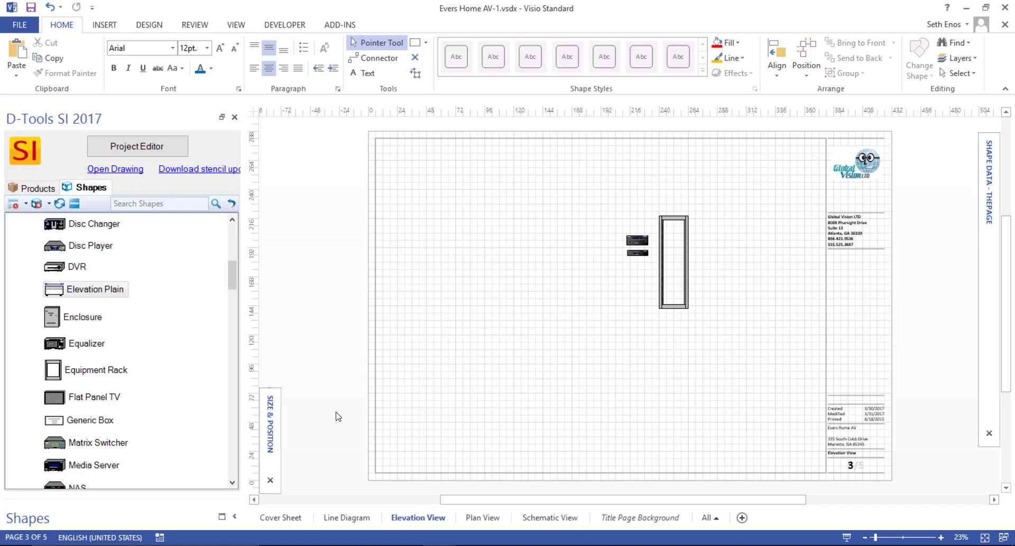
pyautogui.rightClick(422, 517)
pyautogui.click(465, 488)
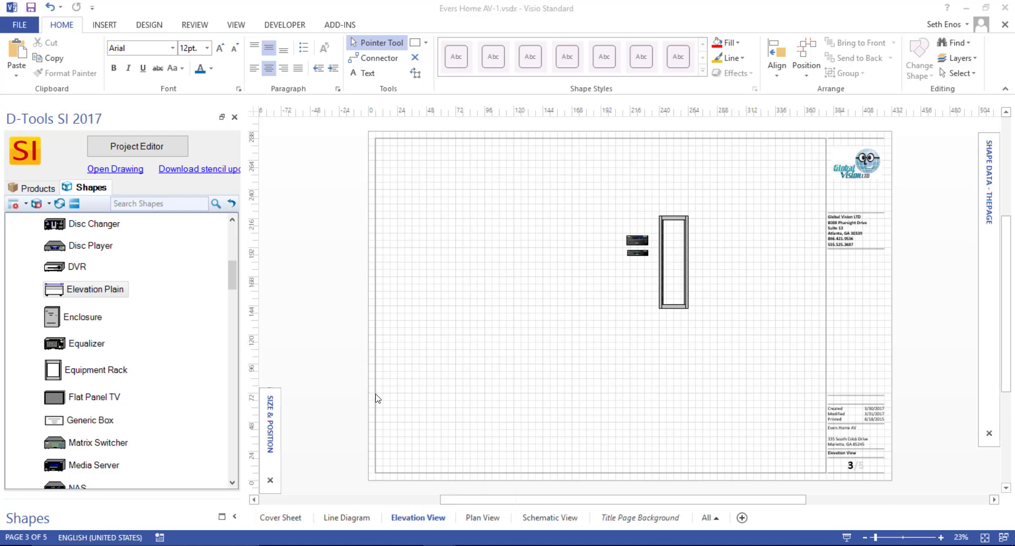
pyautogui.click(433, 177)
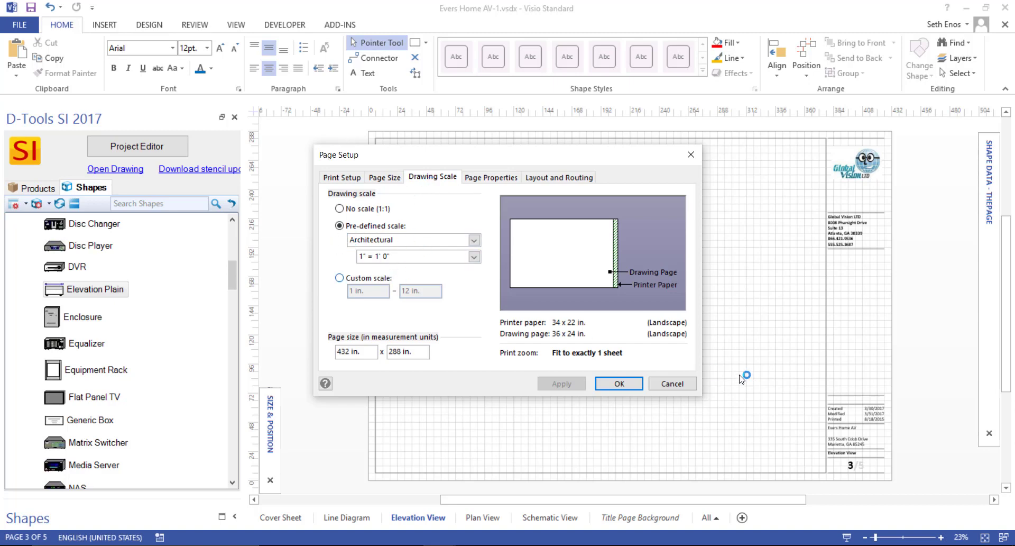
pyautogui.click(671, 384)
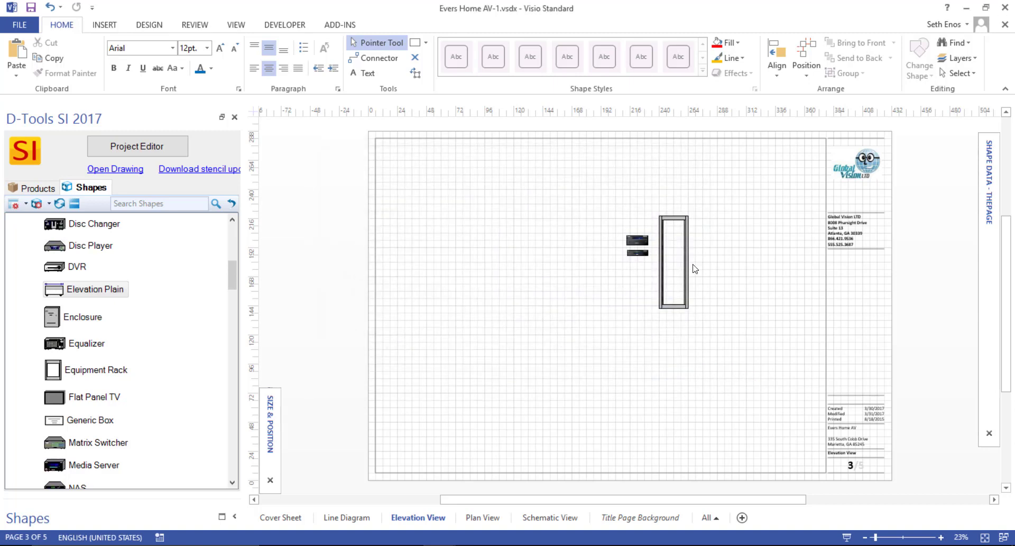
# Inspect the Integra DTR-70.6 receiver's elevation shape and its product specifications, including the rack-mount setting, then close the record.
pyautogui.scroll(3, 693, 264)
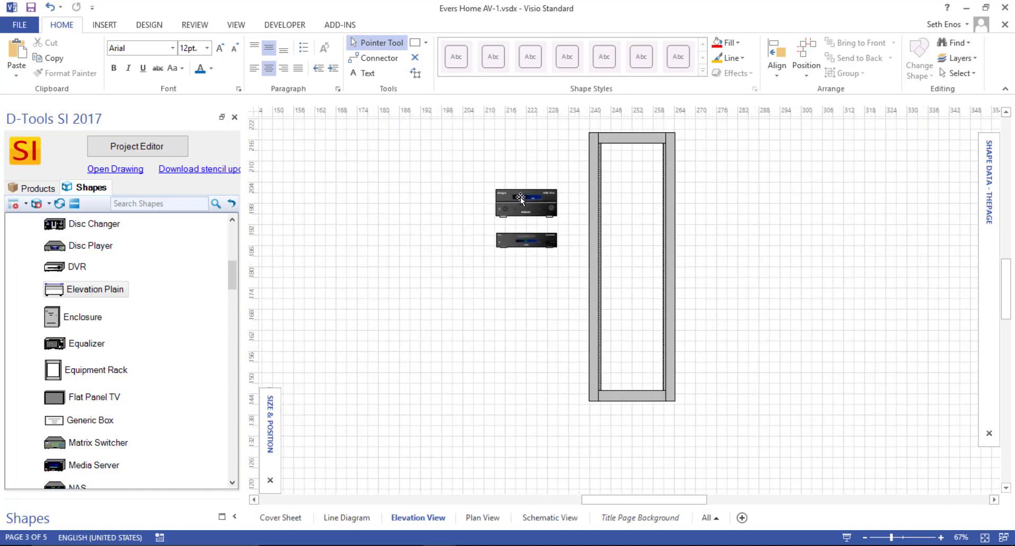
pyautogui.scroll(3, 539, 195)
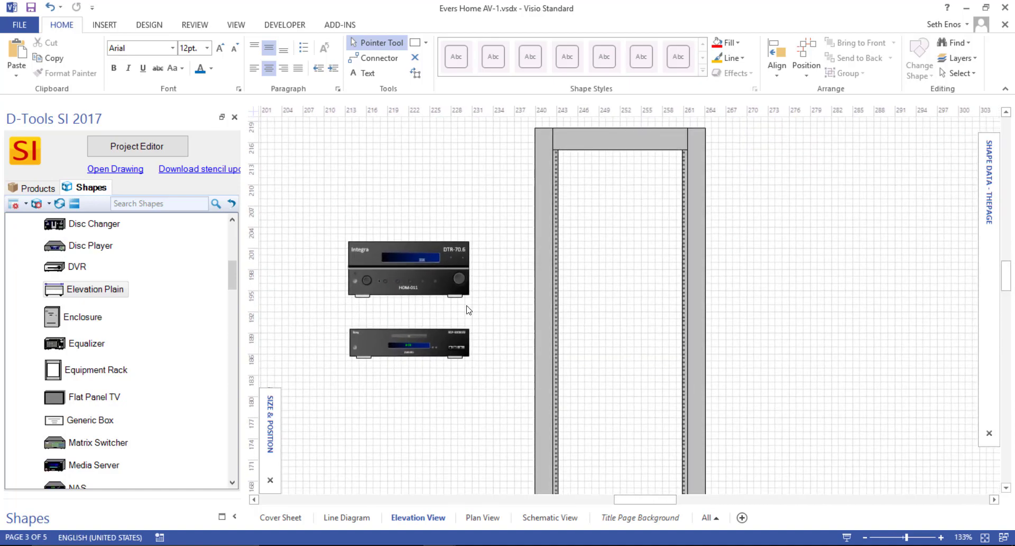
pyautogui.scroll(2, 360, 271)
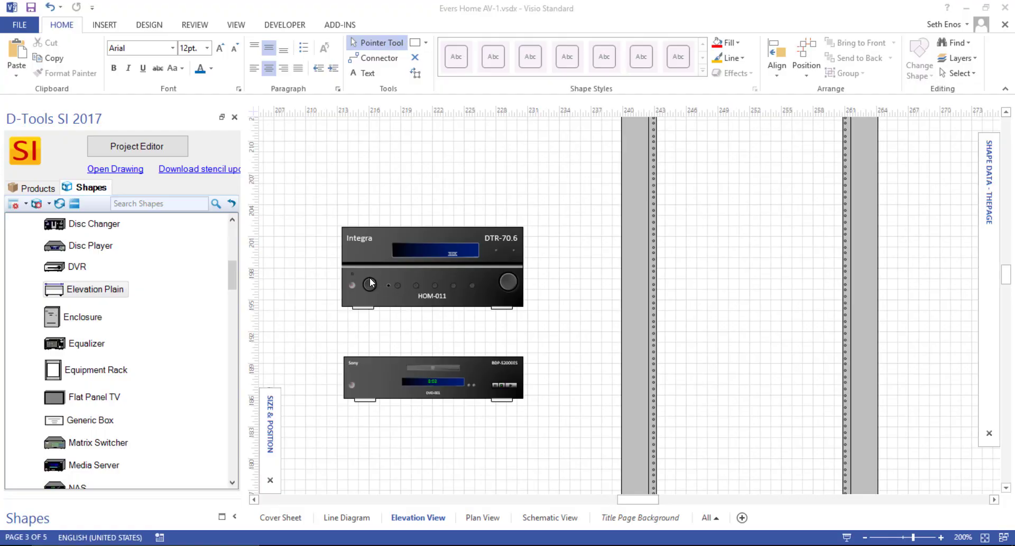
pyautogui.scroll(2, 370, 282)
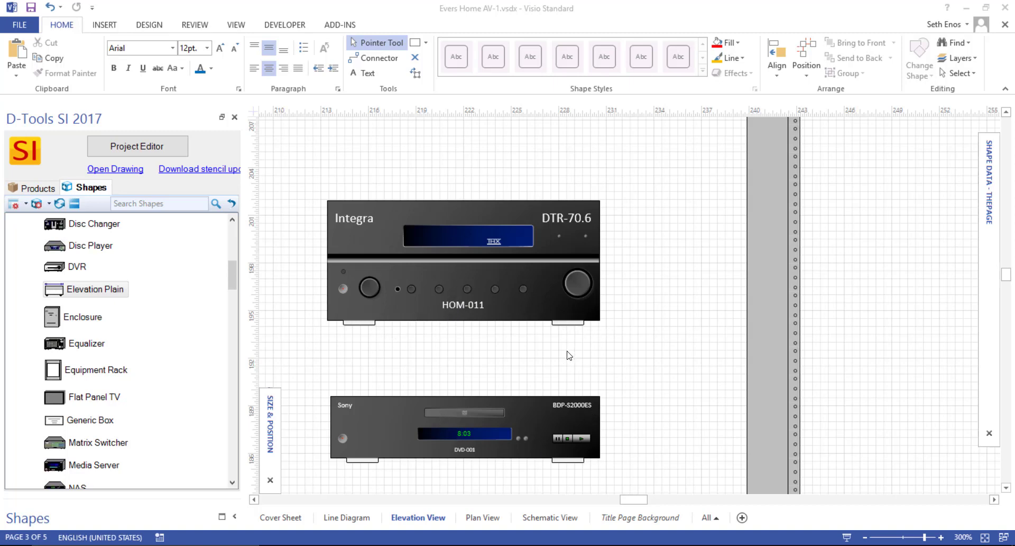
pyautogui.click(404, 196)
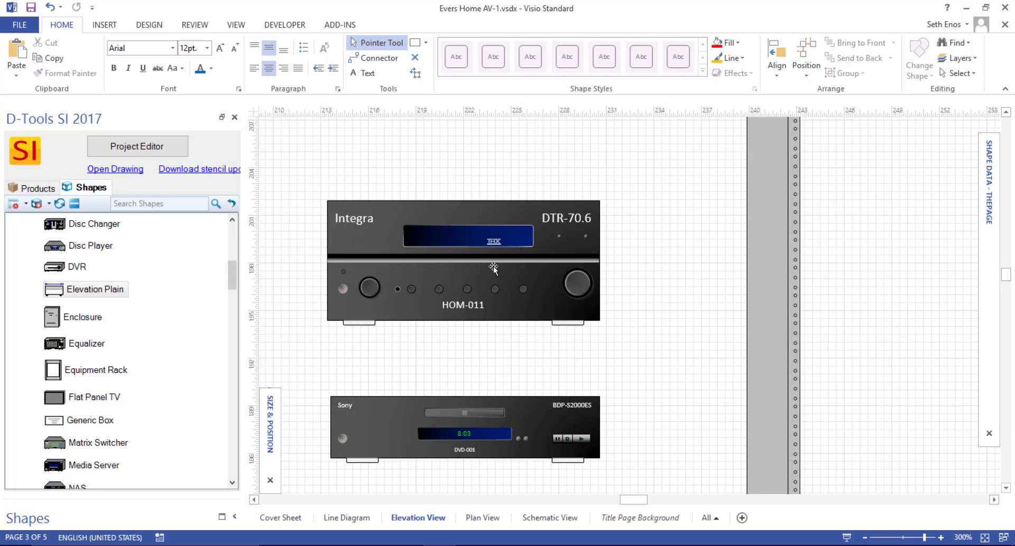
pyautogui.click(394, 202)
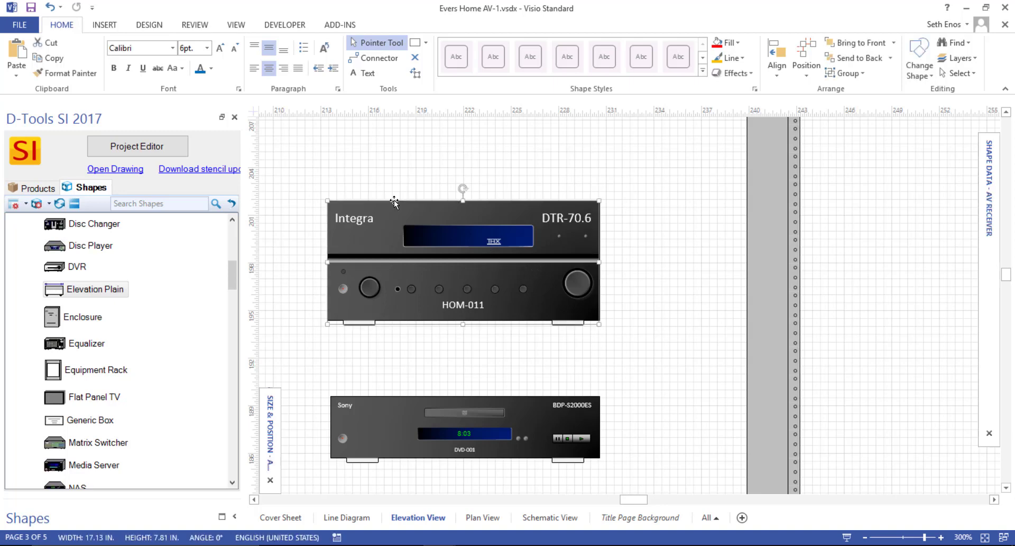
pyautogui.doubleClick(394, 202)
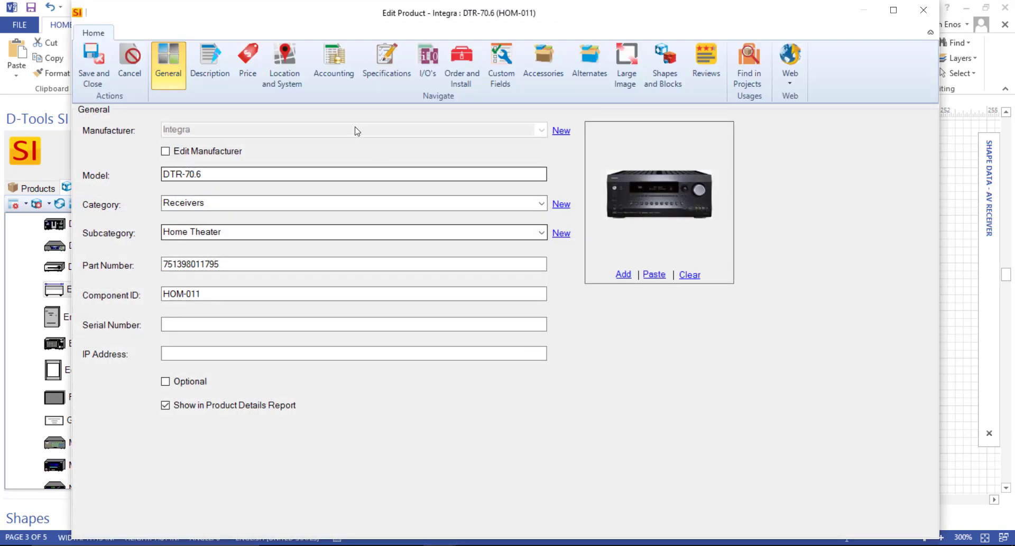
pyautogui.click(386, 66)
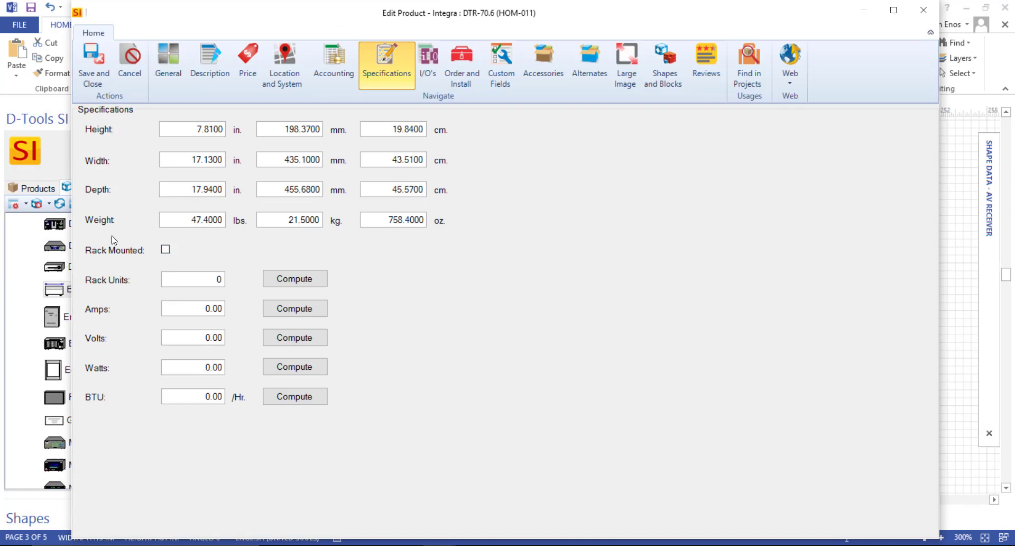
pyautogui.click(924, 9)
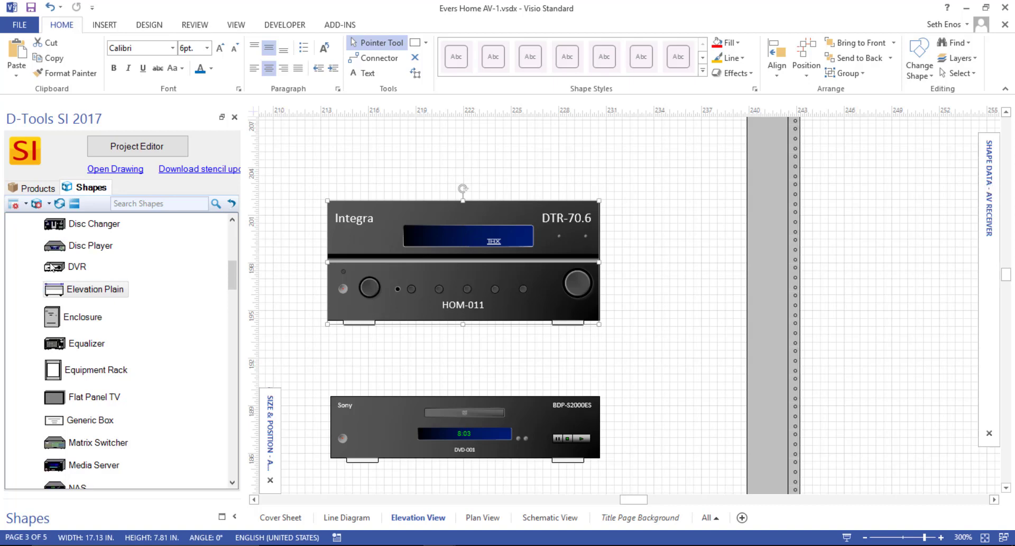
# Set the Mount Type of both the Integra receiver and the Sony disc player to Rack in their shape data.
pyautogui.scroll(-2, 496, 240)
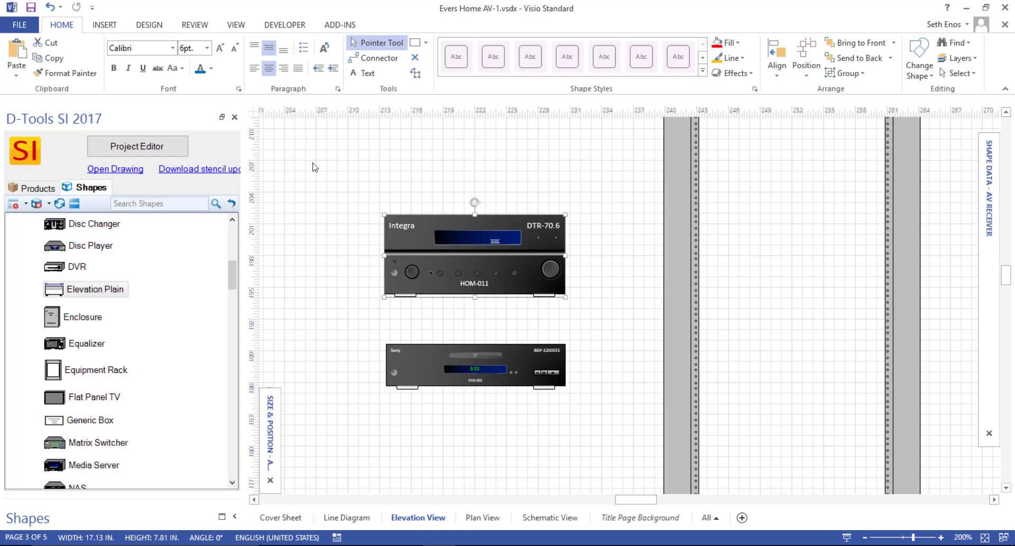
pyautogui.click(235, 25)
pyautogui.click(166, 60)
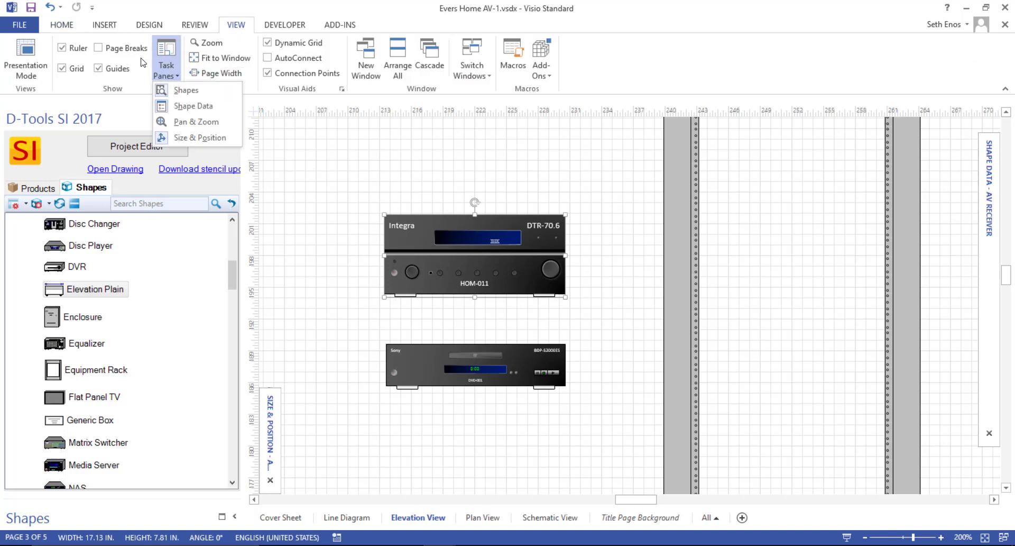
pyautogui.click(521, 183)
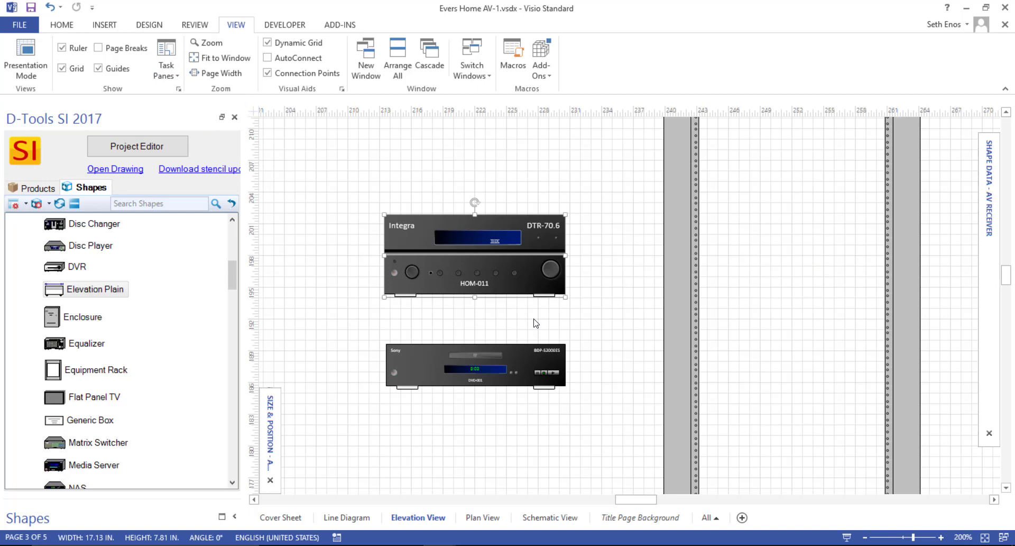
pyautogui.keyDown('shift'); pyautogui.click(478, 355); pyautogui.keyUp('shift')
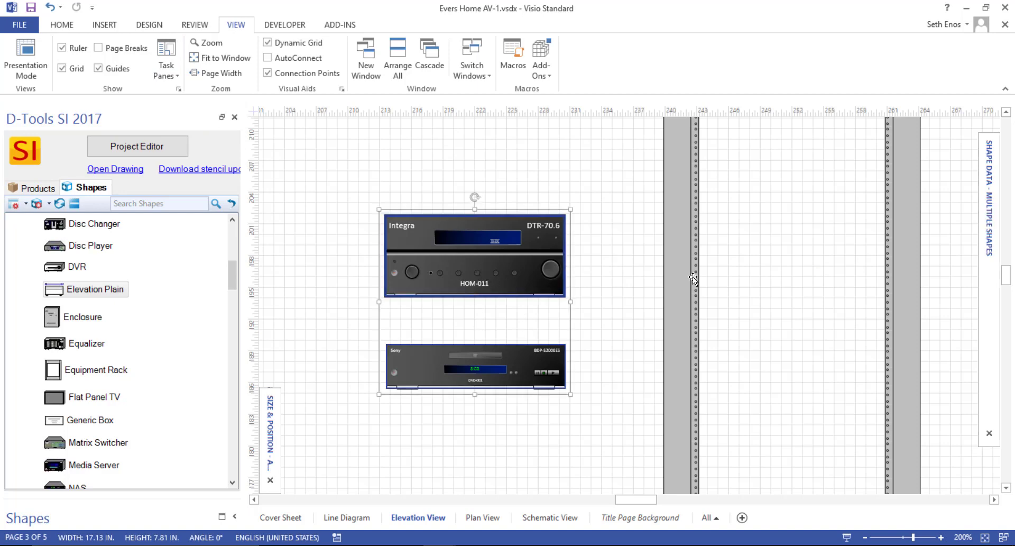
pyautogui.moveTo(985, 225)
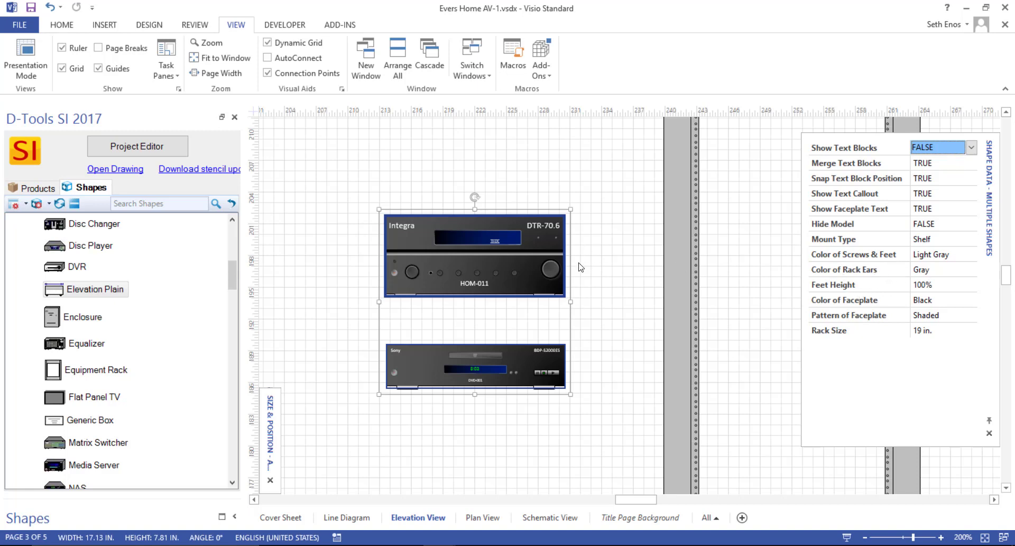
pyautogui.click(845, 239)
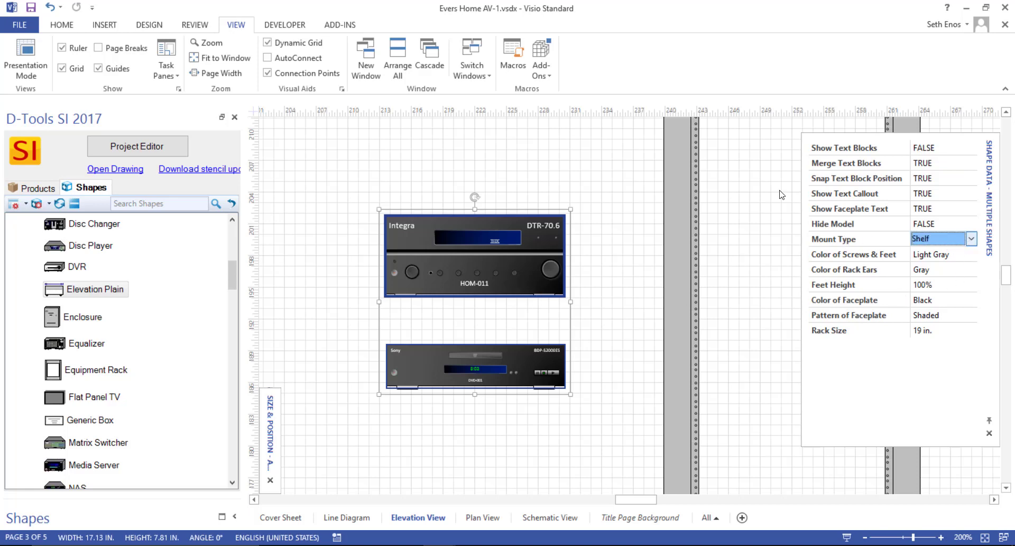
pyautogui.hotkey('alt', 'Down')
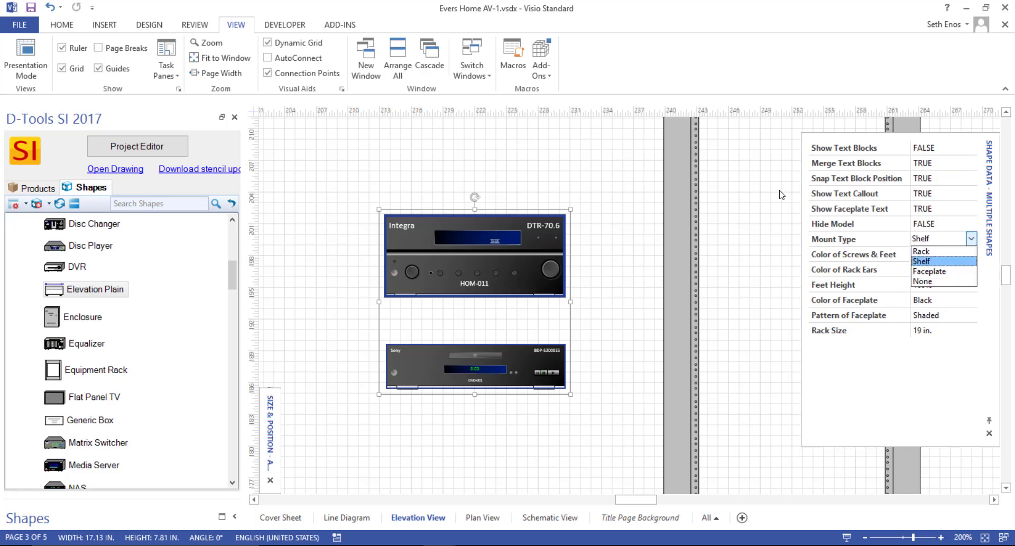
pyautogui.click(943, 255)
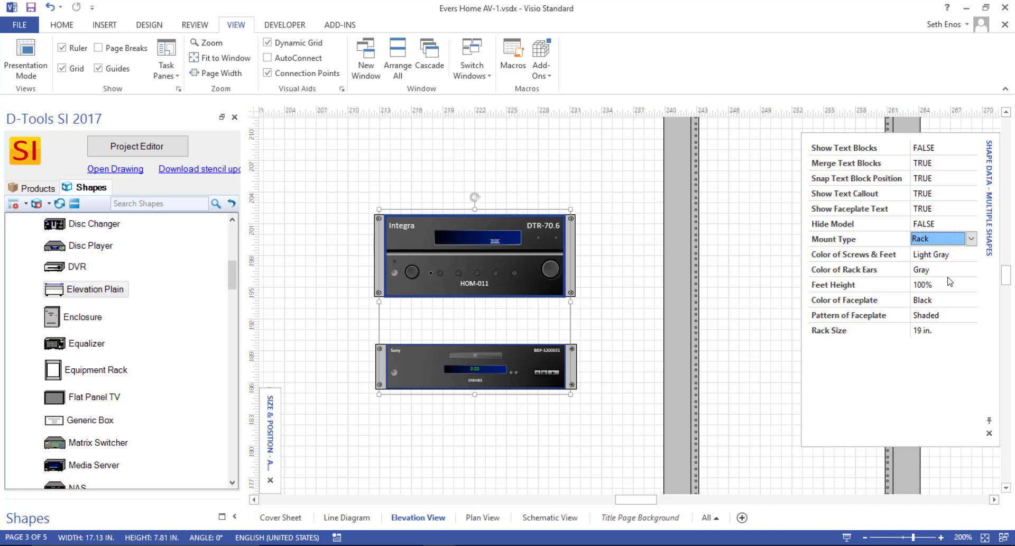
pyautogui.click(489, 206)
# Mount the Integra DTR-70.6 receiver in the upper part of the equipment rack and the Sony BDP-S2000ES disc player below it.
pyautogui.keyDown('ctrl'); pyautogui.scroll(-2, 483, 249); pyautogui.keyUp('ctrl')
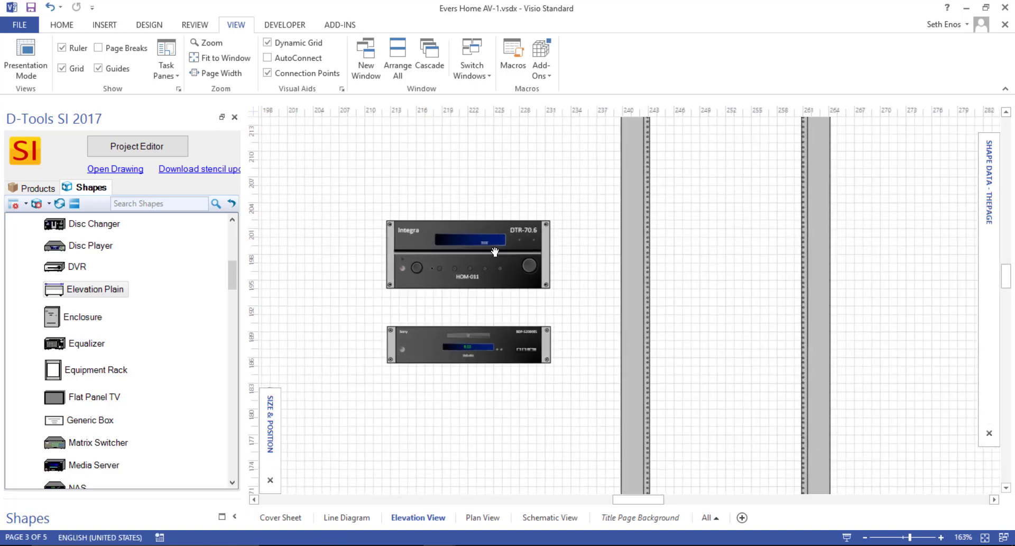
pyautogui.hscroll(3, 492, 256)
pyautogui.moveTo(367, 237); pyautogui.dragTo(609, 229)
pyautogui.moveTo(309, 319); pyautogui.dragTo(567, 316)
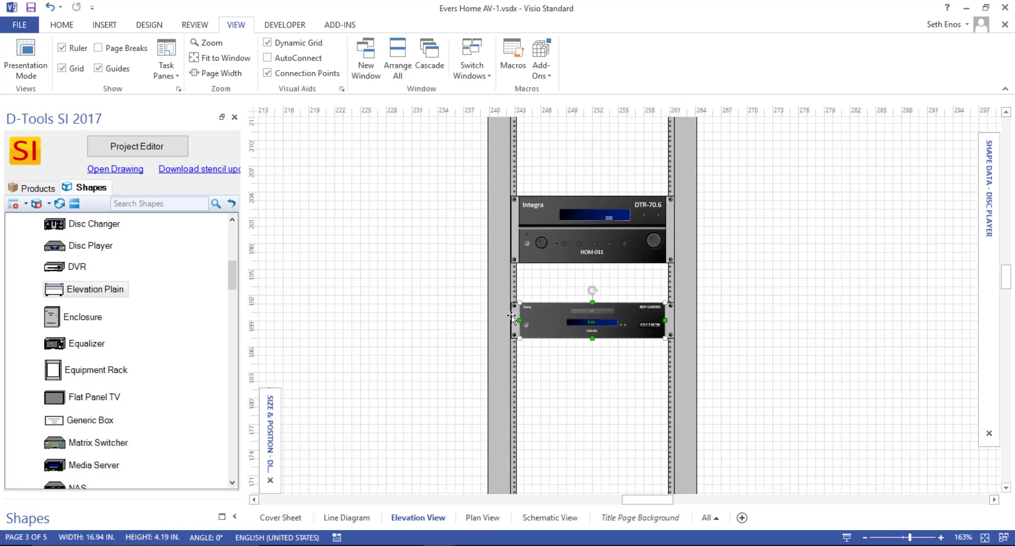
pyautogui.scroll(1, 511, 316)
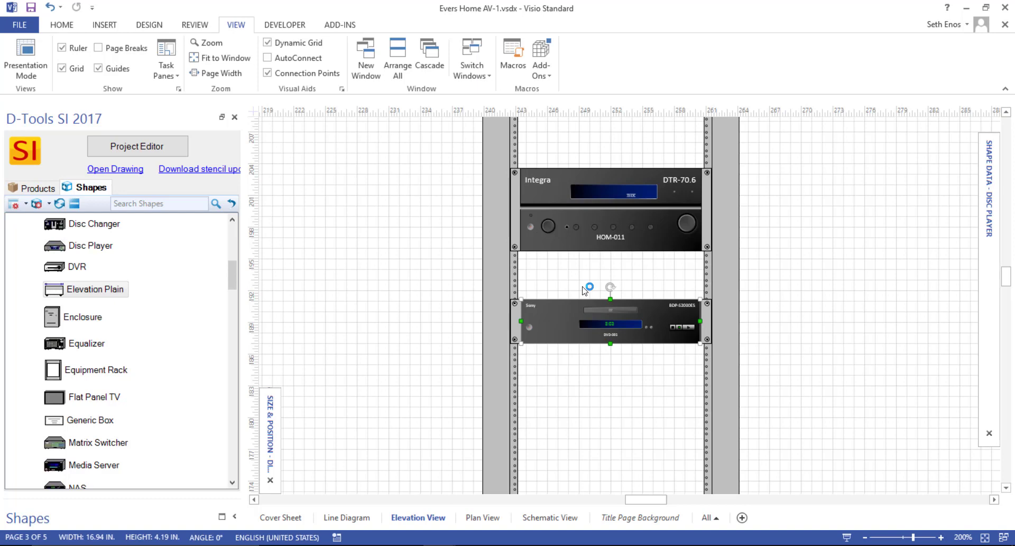
pyautogui.hotkey('ctrl', 'shift', 'w')
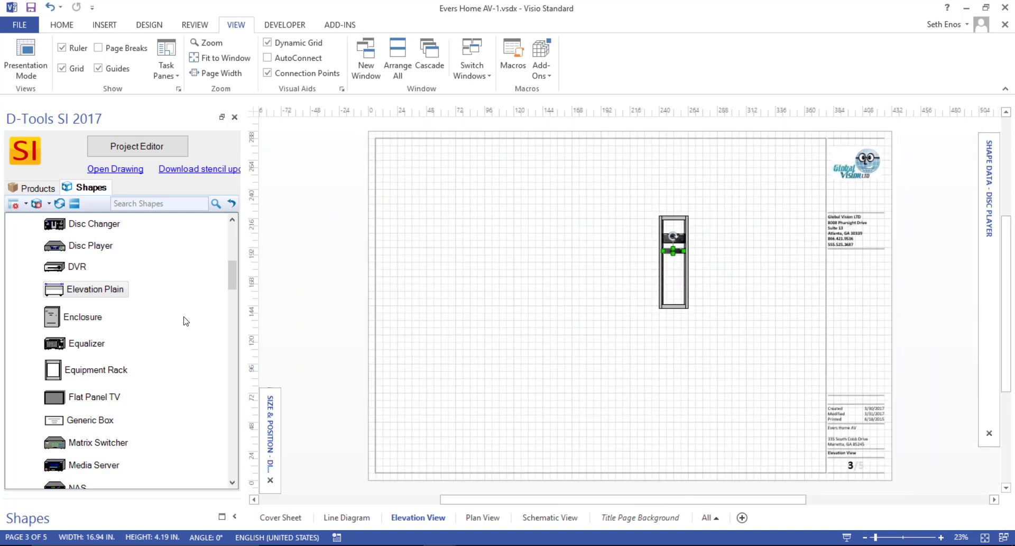
# Collapse the Elevation Shapes collection and browse the shapes in the custom CabinetTools collection.
pyautogui.moveTo(234, 281); pyautogui.dragTo(192, 201)
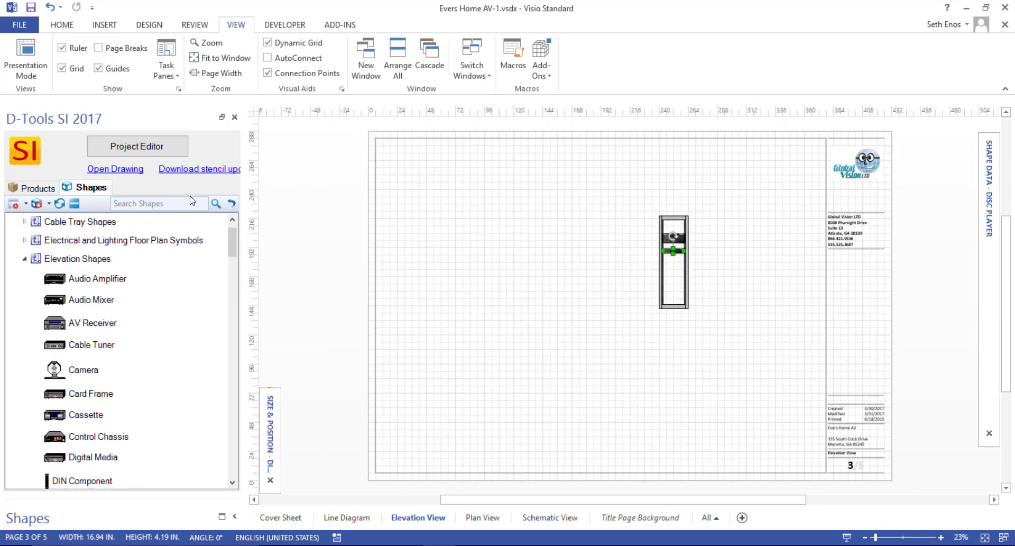
pyautogui.click(24, 258)
pyautogui.scroll(-1, 129, 297)
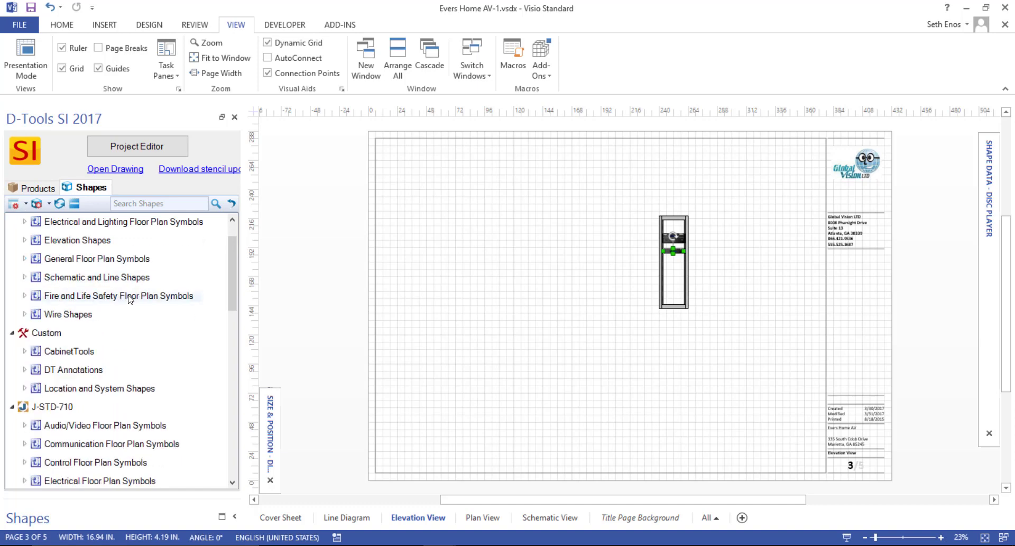
pyautogui.click(24, 351)
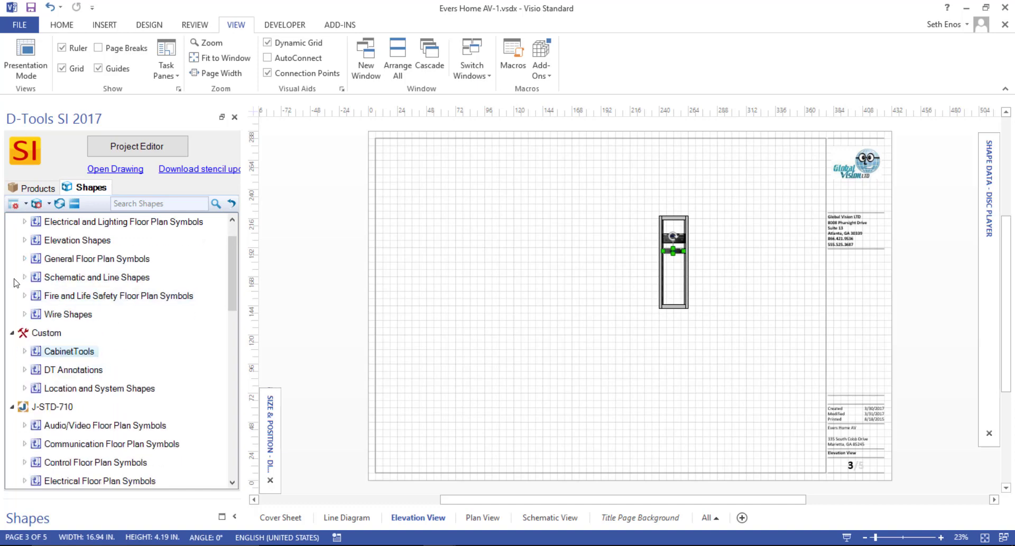
pyautogui.scroll(-4, 188, 349)
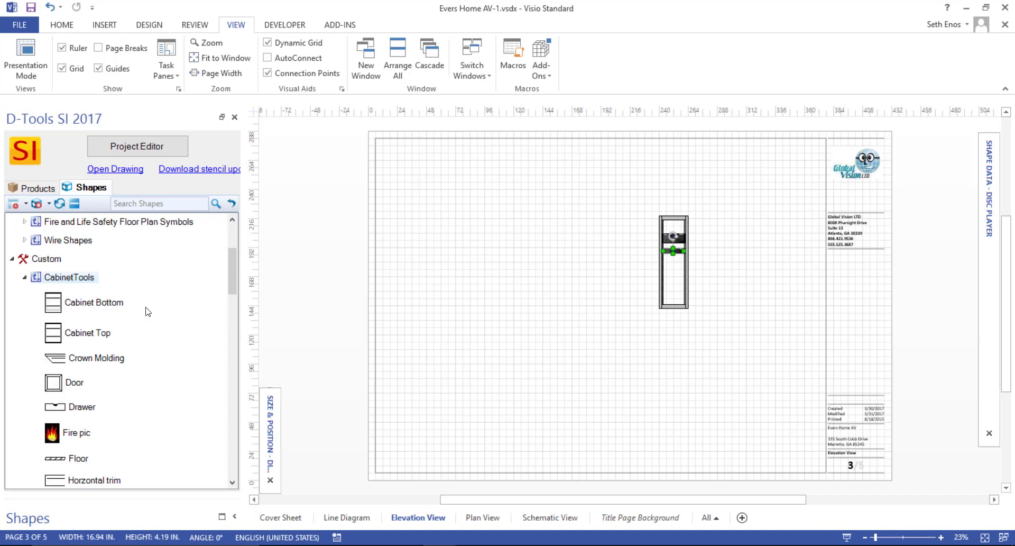
pyautogui.scroll(-4, 102, 326)
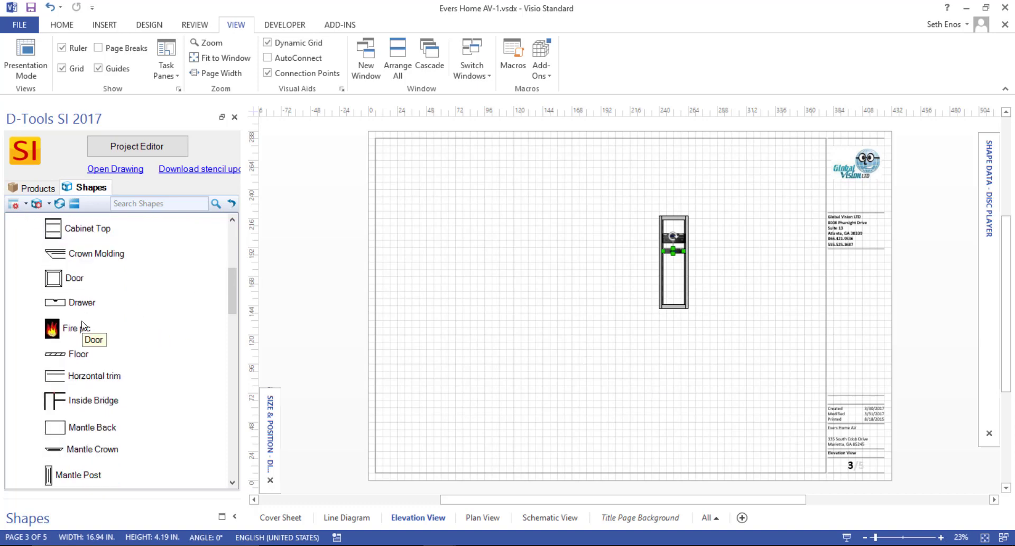
pyautogui.scroll(5, 80, 402)
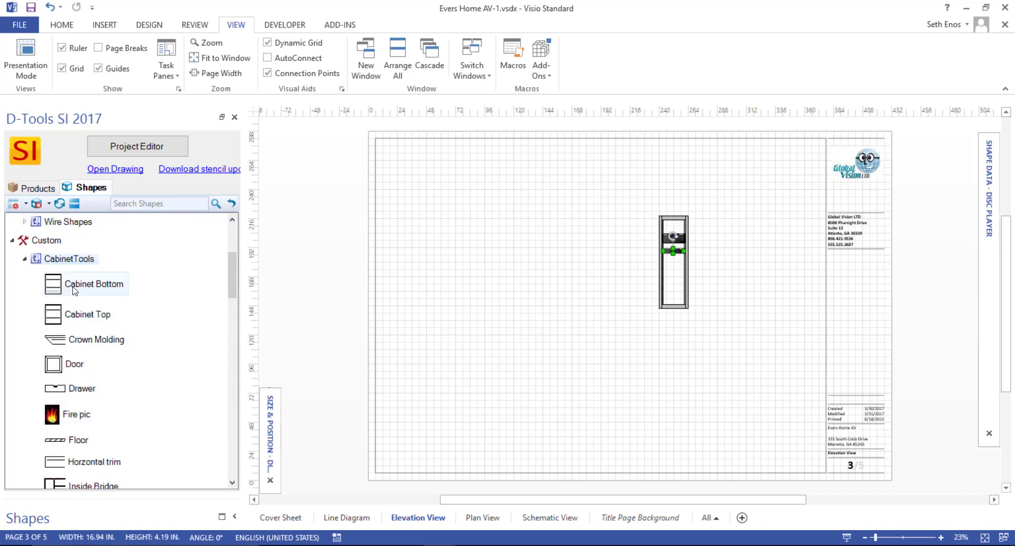
# Place a Cabinet Bottom shape on the Elevation View page, below and left of the rack, and review its shape options.
pyautogui.moveTo(74, 280); pyautogui.dragTo(522, 359)
pyautogui.rightClick(533, 334)
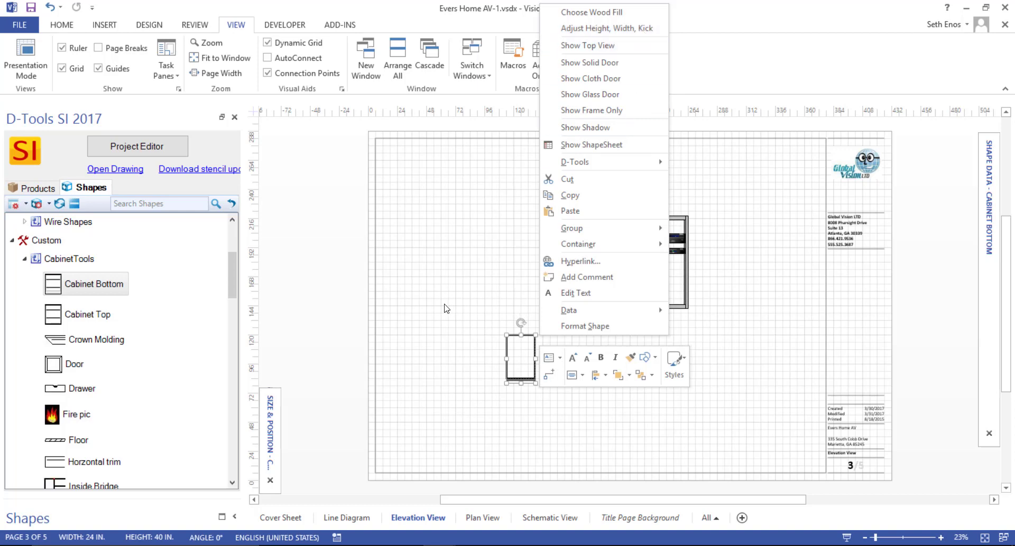
pyautogui.click(522, 351)
pyautogui.click(455, 293)
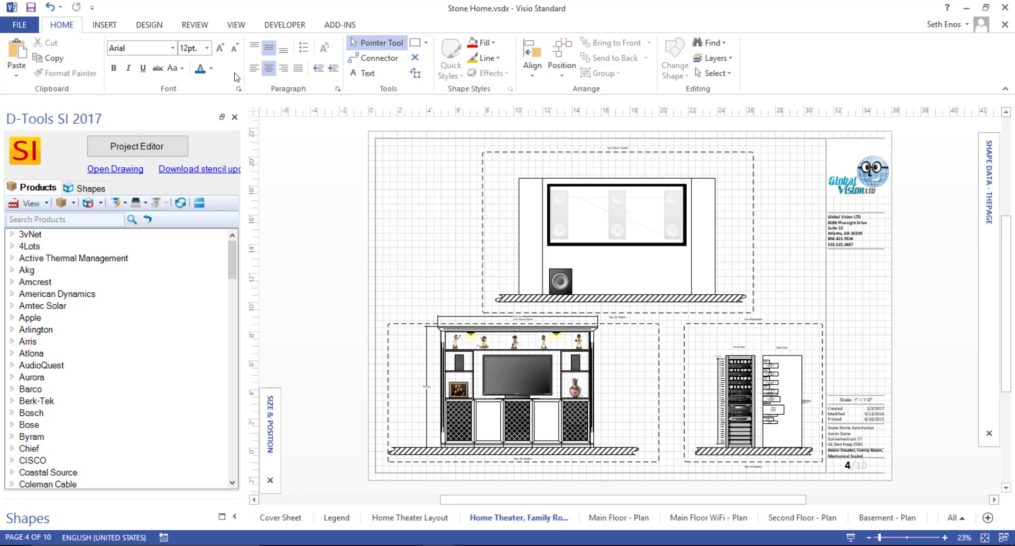
# Hide the grid in the Stone Home drawing and examine the front and side views of its rack elevation.
pyautogui.click(236, 25)
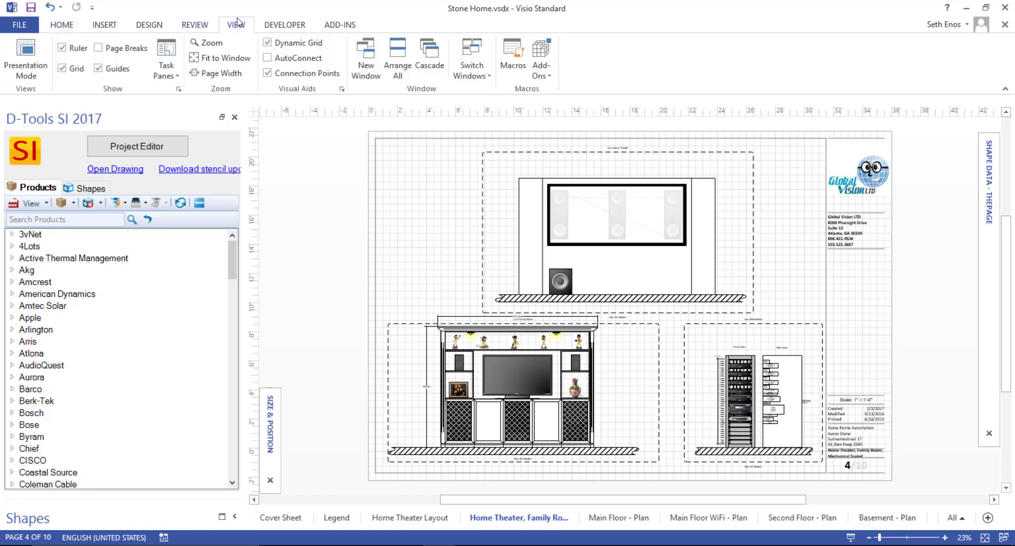
pyautogui.click(62, 69)
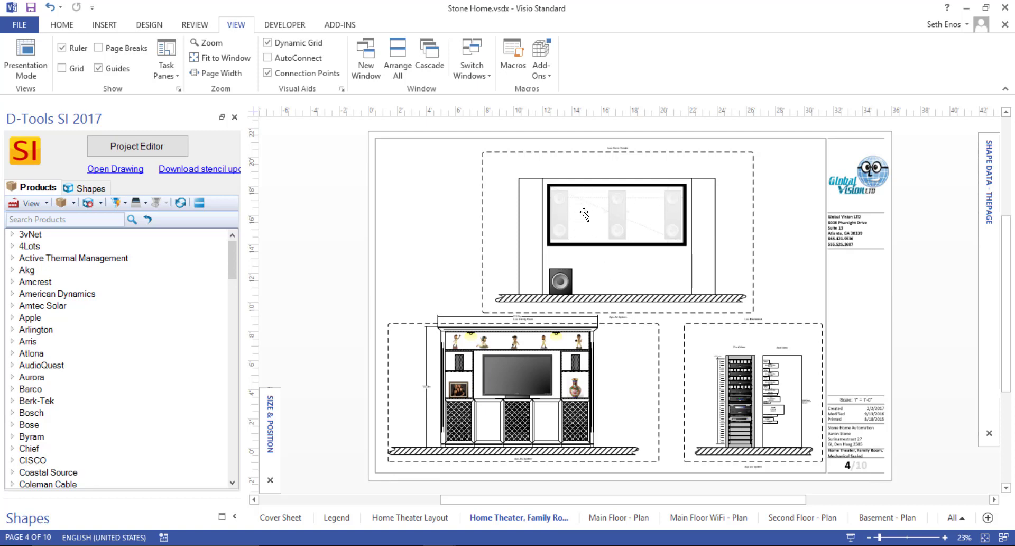
pyautogui.click(560, 284)
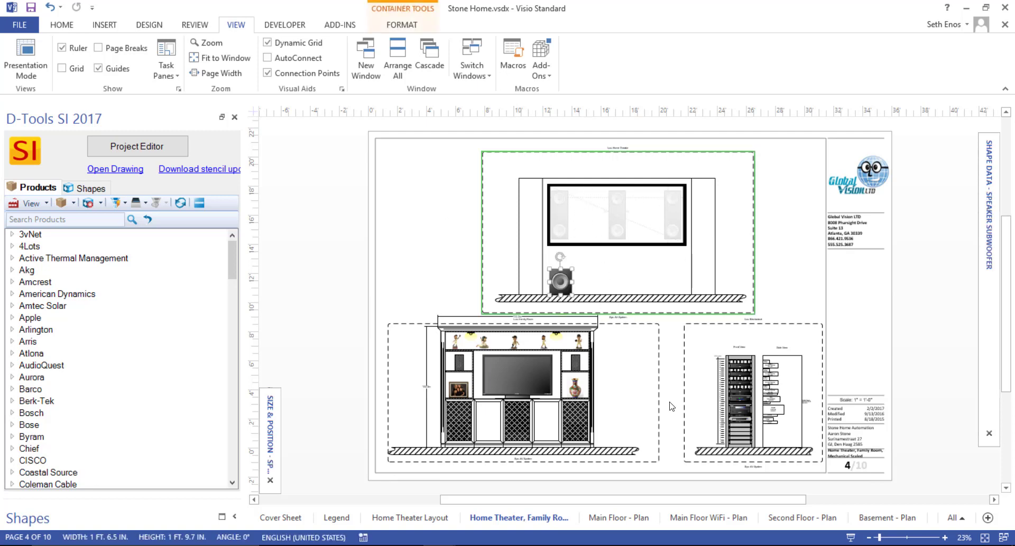
pyautogui.click(798, 315)
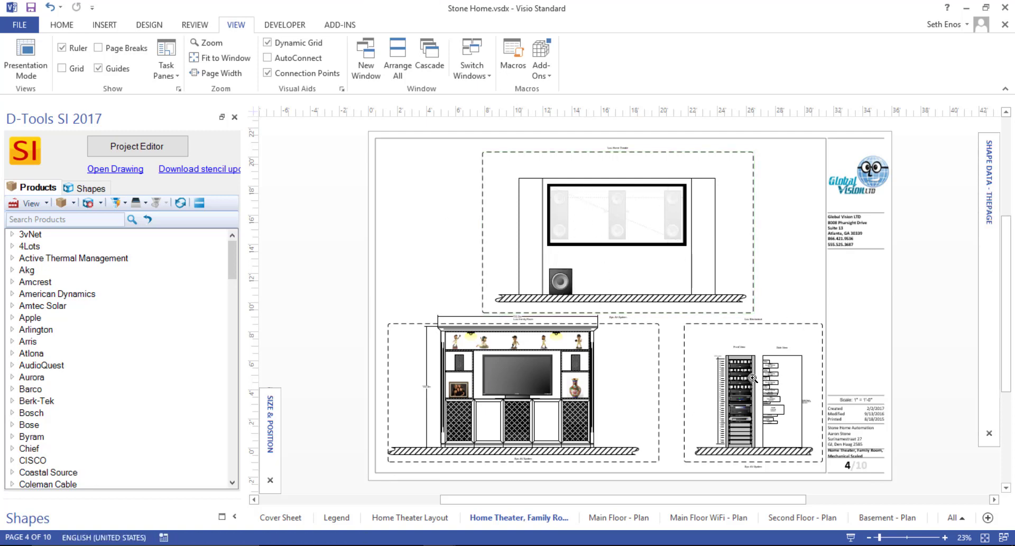
pyautogui.moveTo(712, 349); pyautogui.dragTo(820, 418)
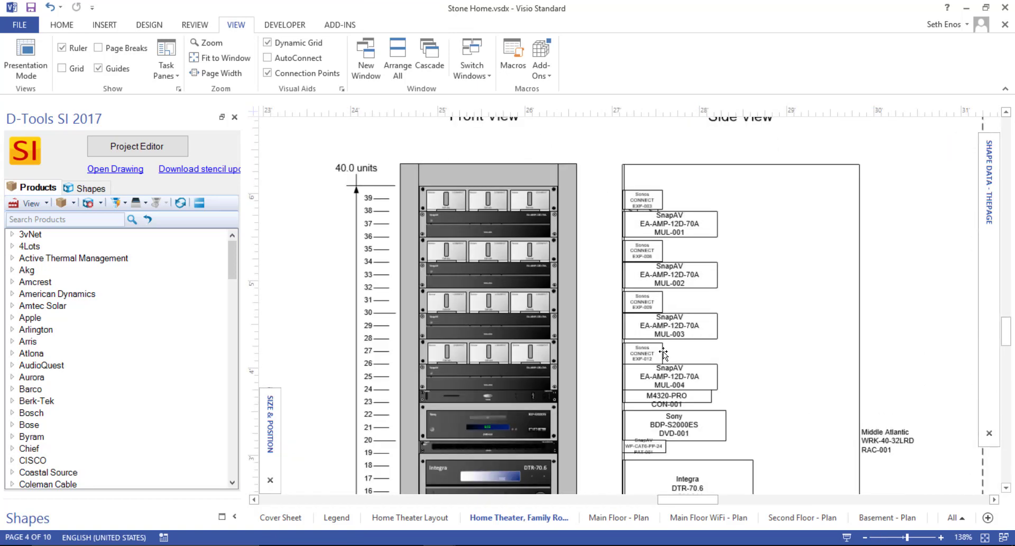